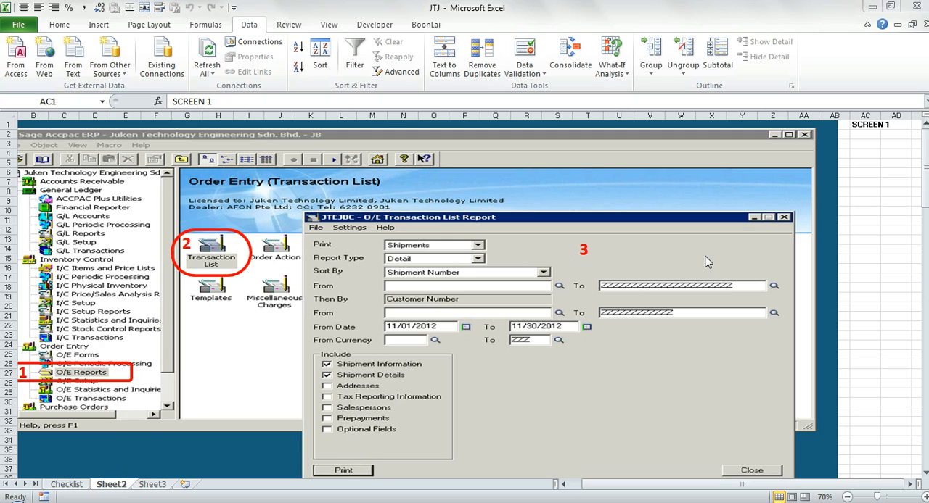
- Bring up the JTJ workbook from the desktop and review the procedure steps on its Checklist sheet at an enlarged zoom
click(860, 260)
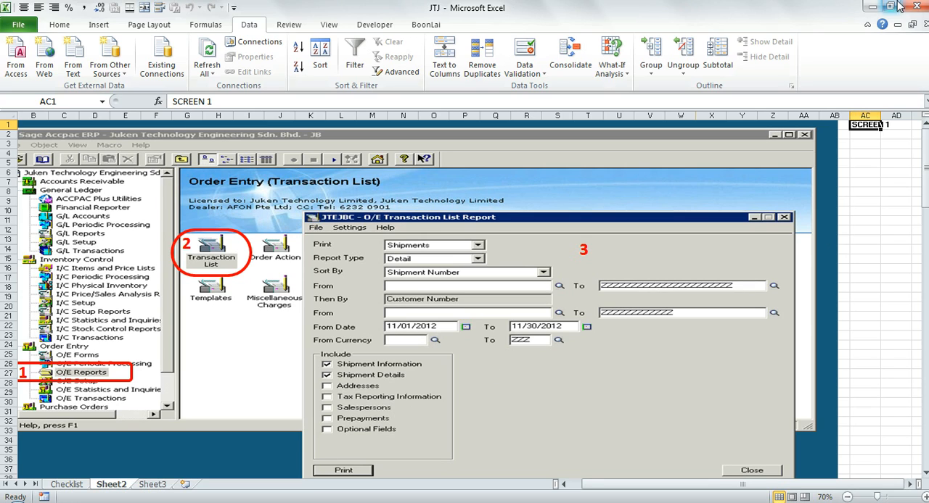
click(870, 7)
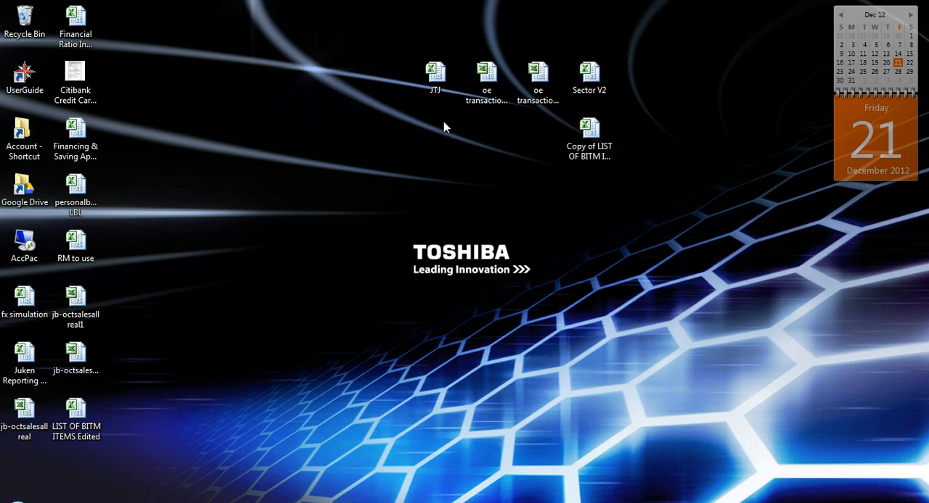
double_click(436, 89)
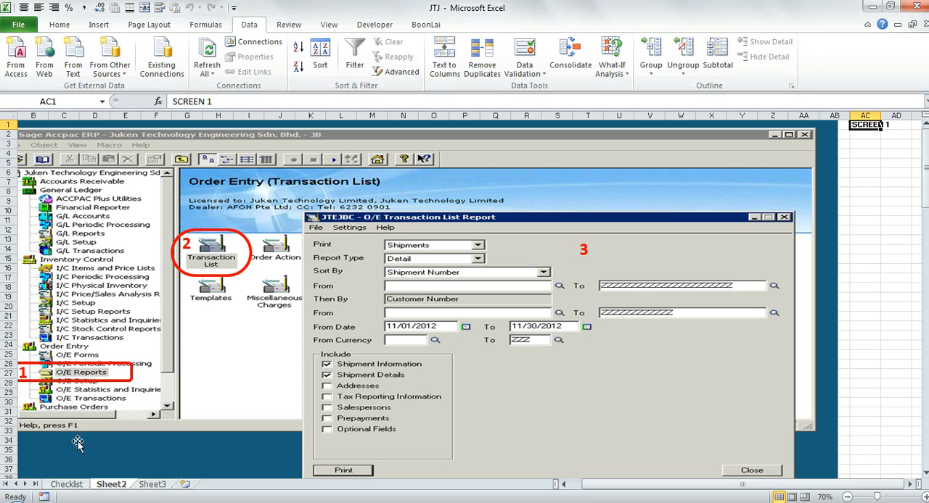
click(66, 484)
click(127, 390)
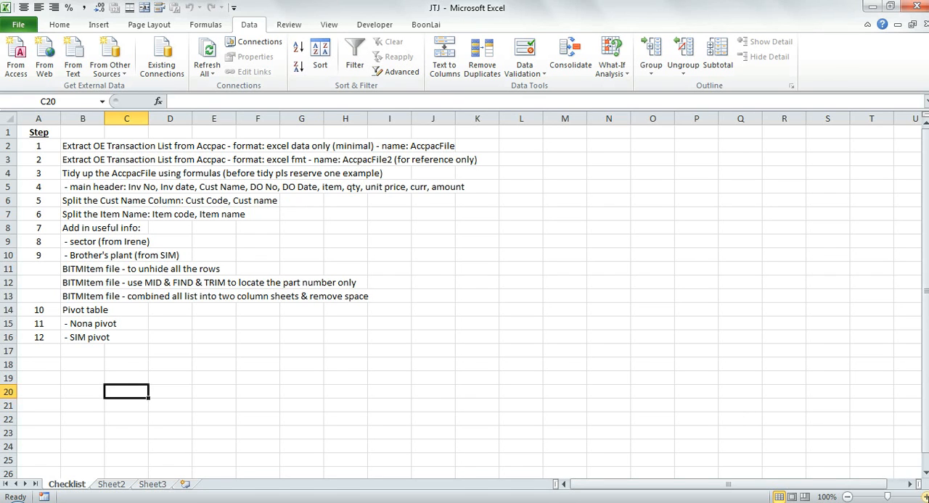
scroll(871, 460, up, 2)
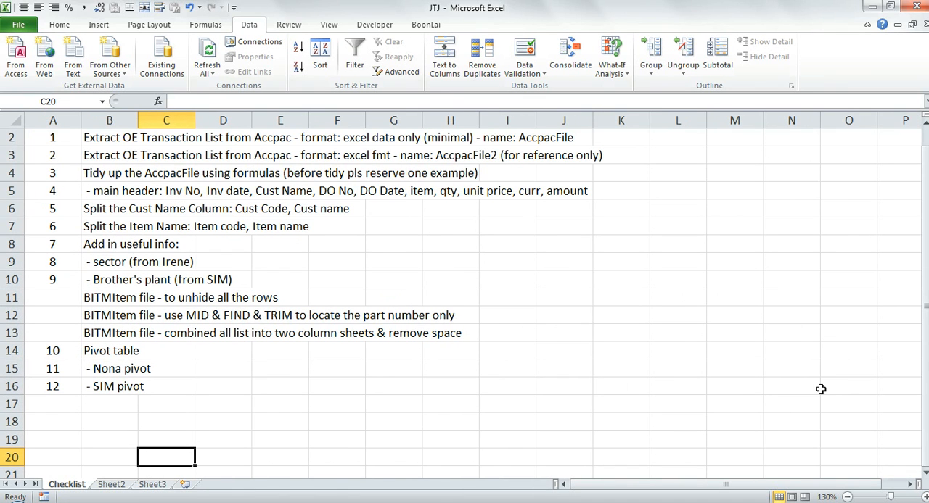
scroll(824, 395, up, 1)
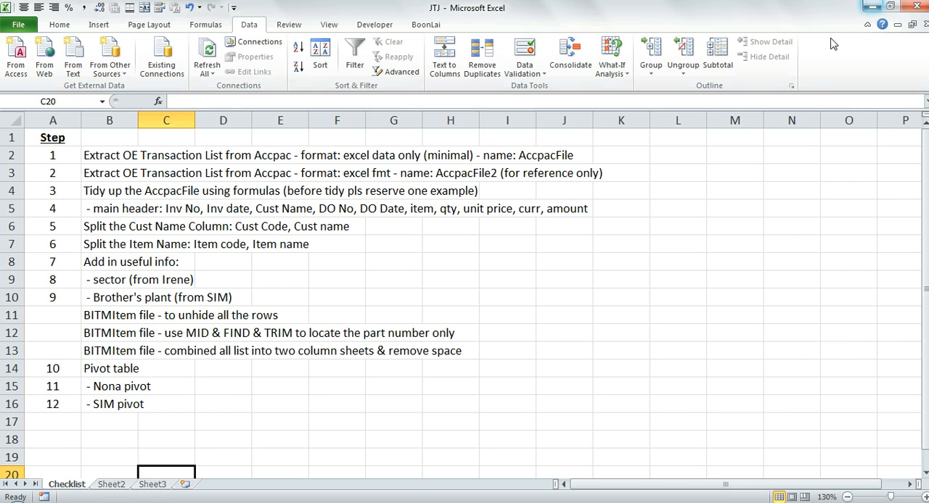
- Go to the desktop and check the full names of the two oe transaction list files
click(872, 10)
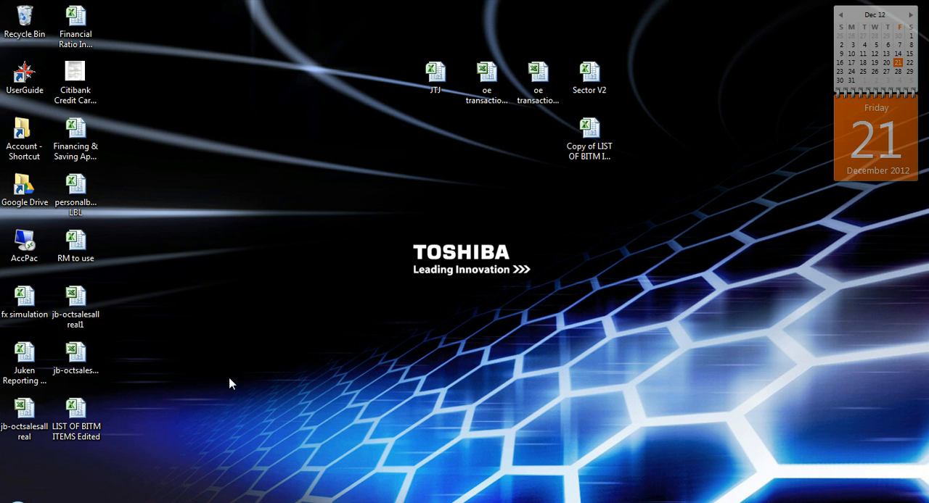
click(490, 90)
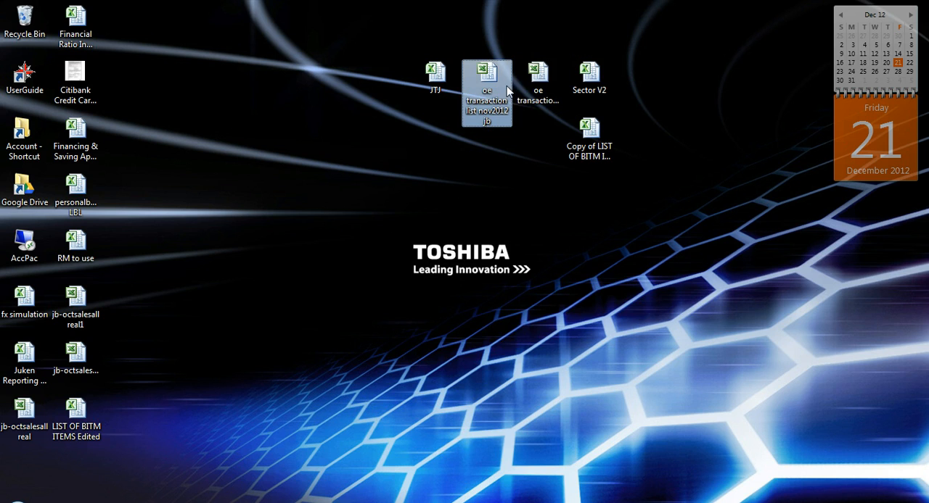
click(528, 93)
click(502, 94)
click(538, 95)
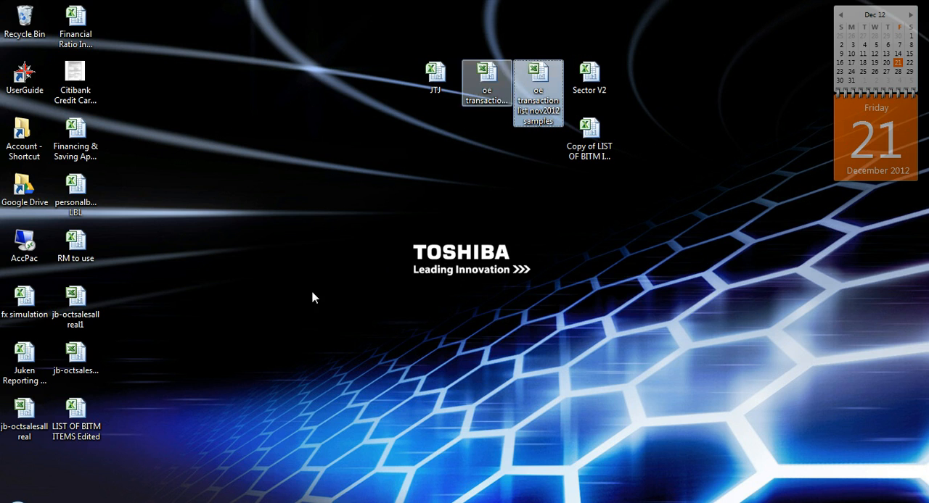
- Return to the JTJ workbook, show Sheet2 and collapse the ribbon
click(243, 502)
click(150, 436)
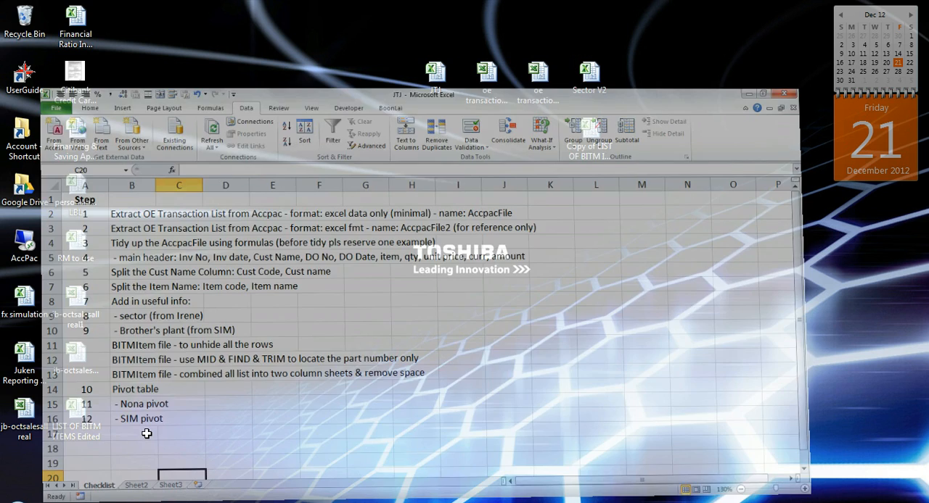
click(120, 490)
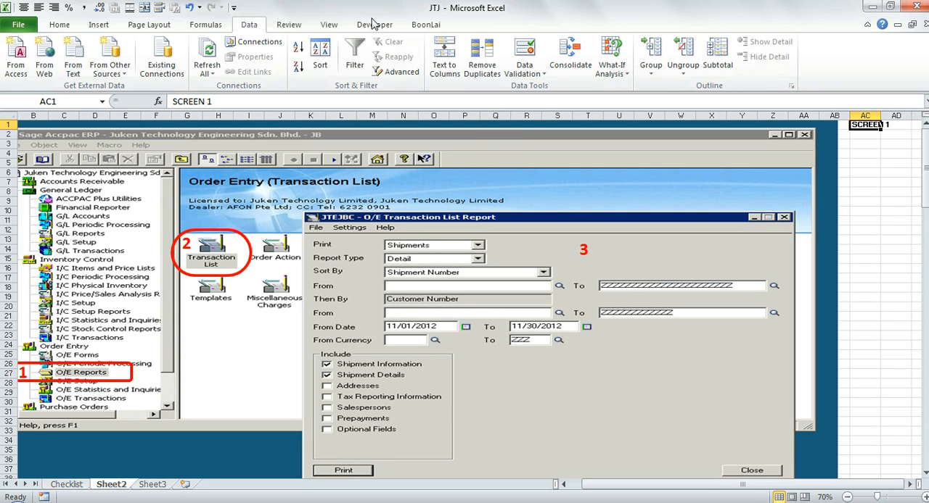
click(867, 24)
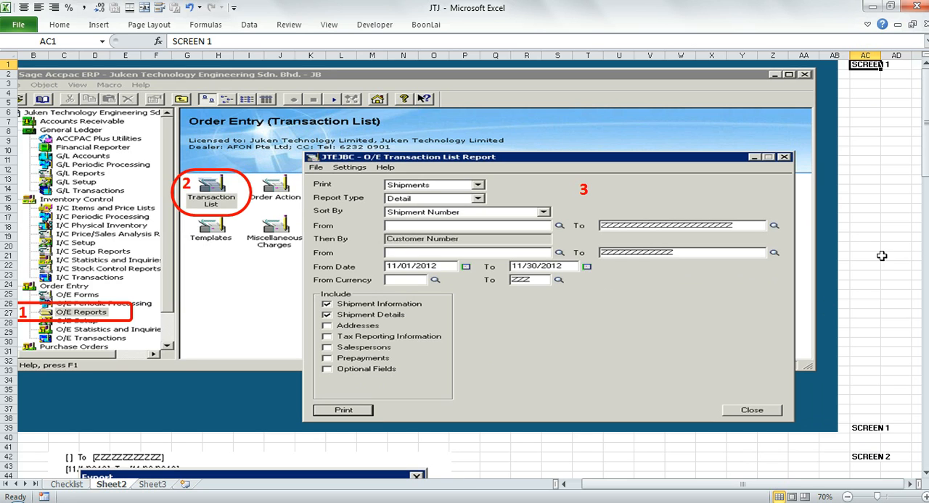
- Review the Screen 1 to Screen 4 captures on Sheet2 covering the data-only Excel export with minimal formatting
key(ctrl+Down)
key(ctrl+Down)
key(ctrl+Down)
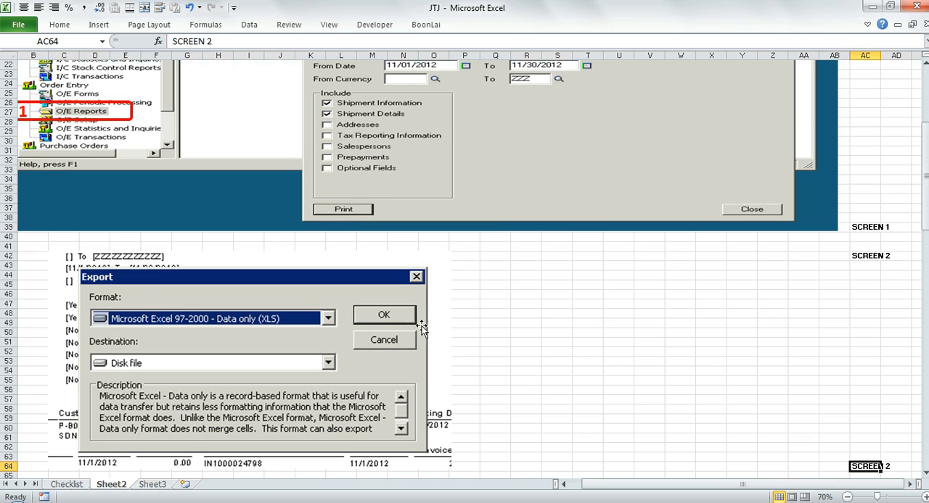
key(ctrl+Down)
key(ctrl+Down)
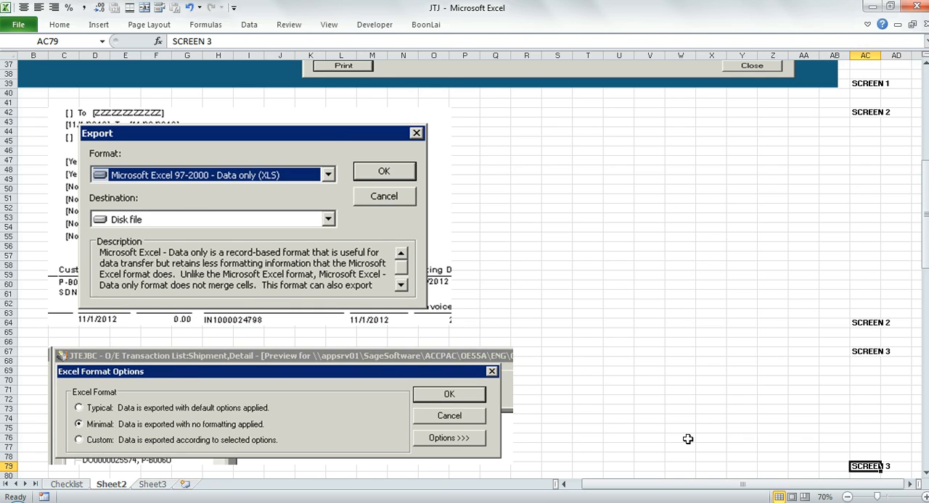
key(Down)
key(Down)
key(Down)
key(ctrl+Down)
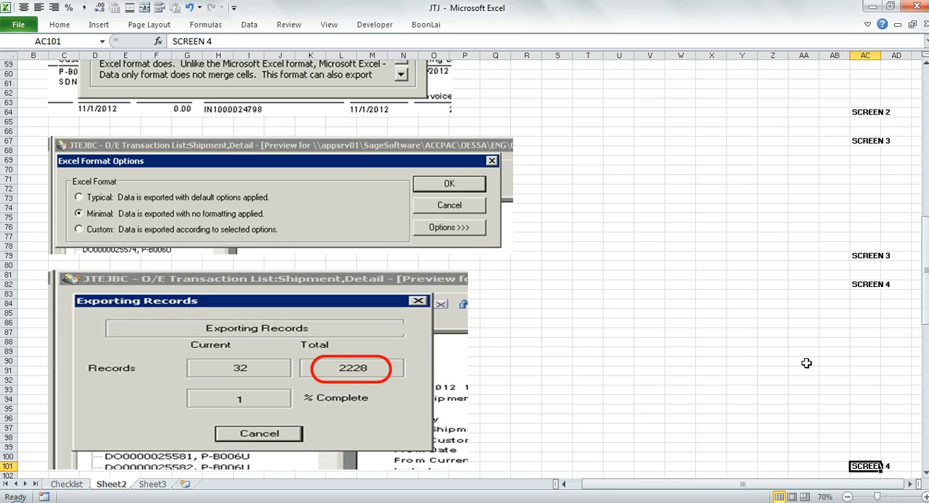
- Examine the Screen 5 and Screen 6 captures covering the formatted Excel export and its page range options
key(ctrl+Down)
key(ctrl+Down)
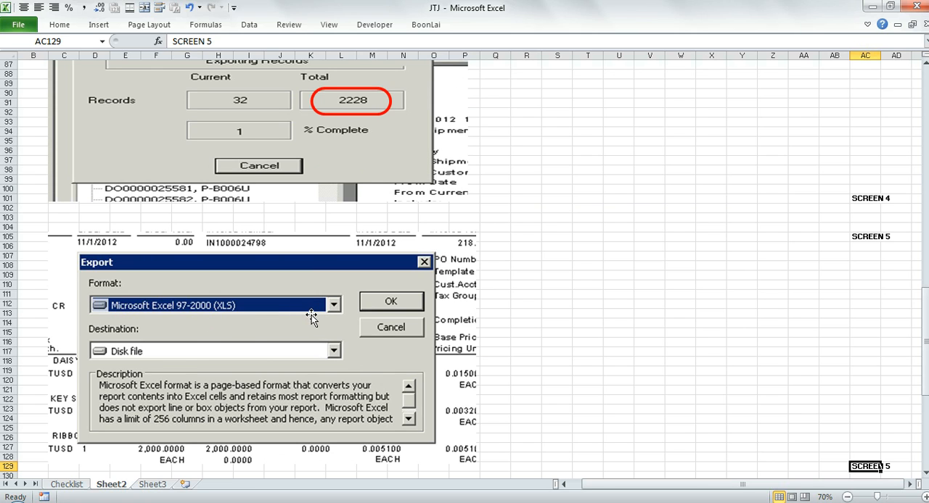
key(ctrl+Down)
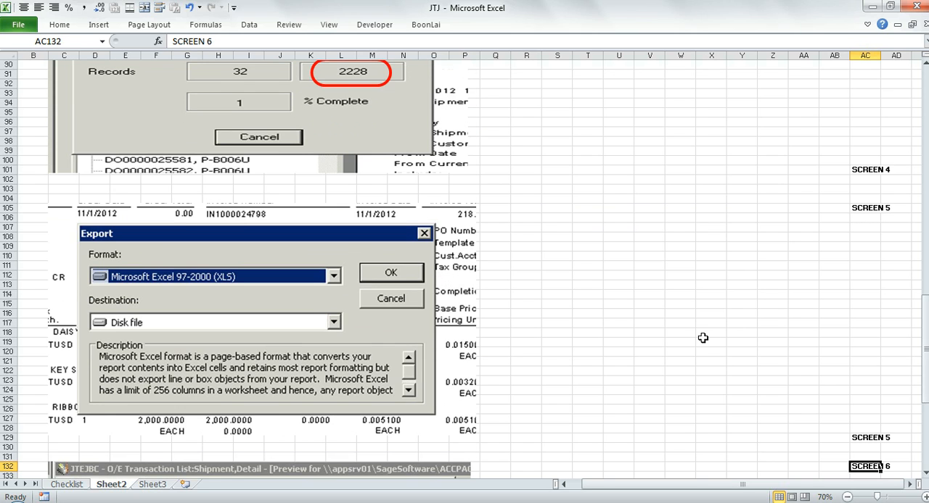
key(ctrl+Down)
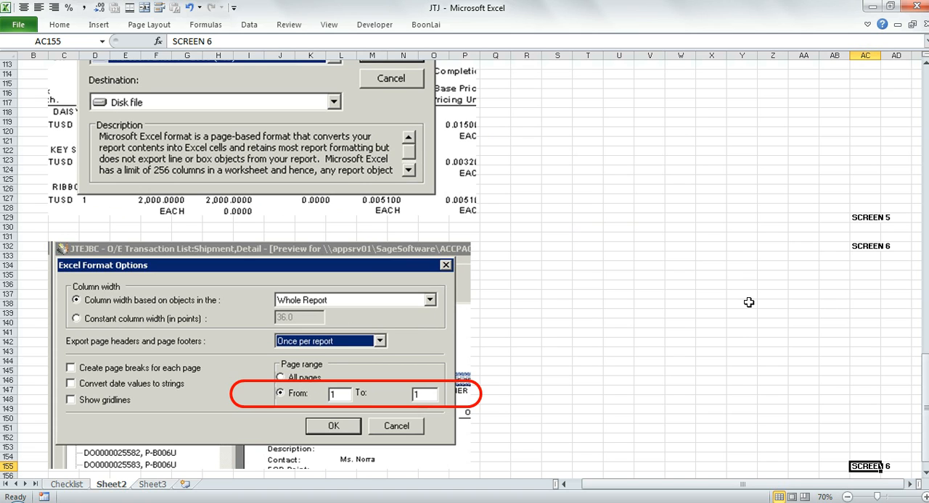
key(ctrl+Down)
key(ctrl+Up)
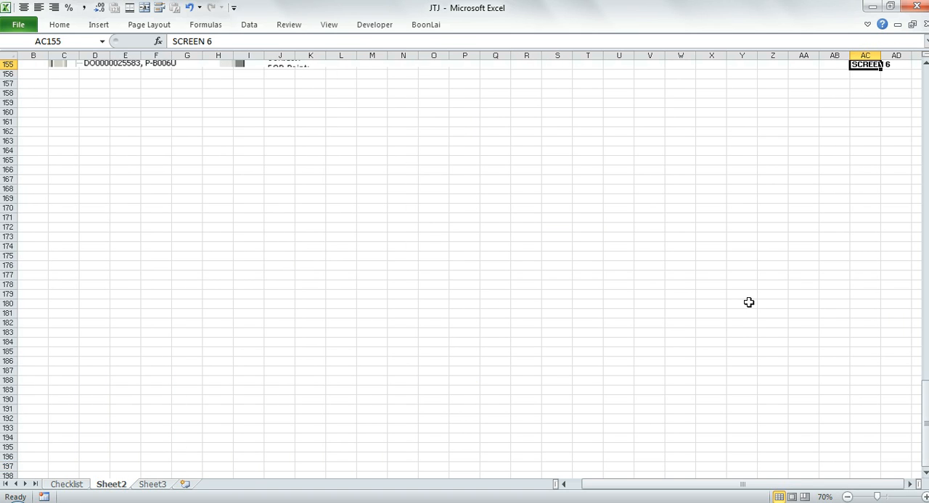
key(ctrl+Up)
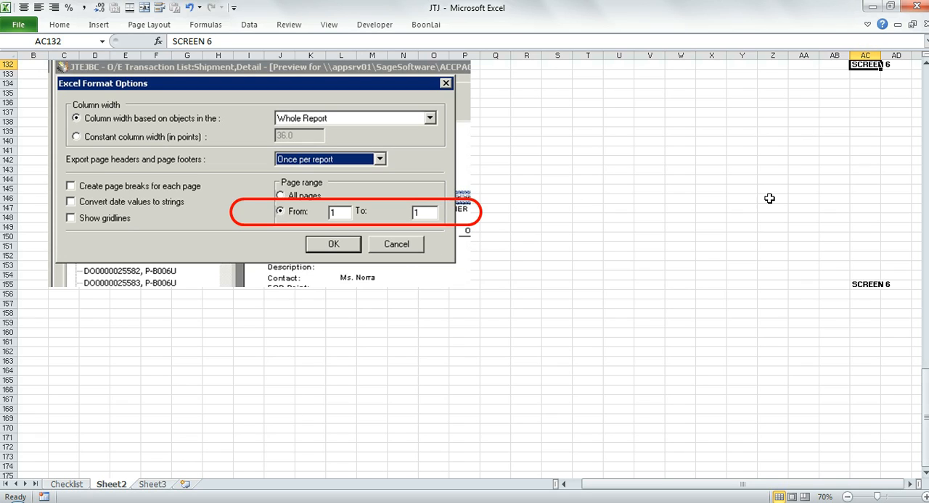
- Close the JTJ workbook and open oe transaction list nov2012 jb from the desktop
click(924, 24)
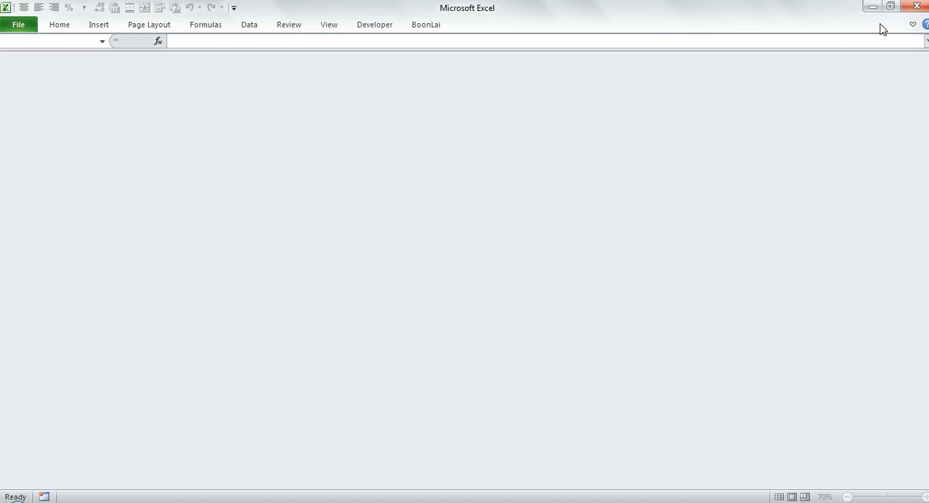
click(872, 6)
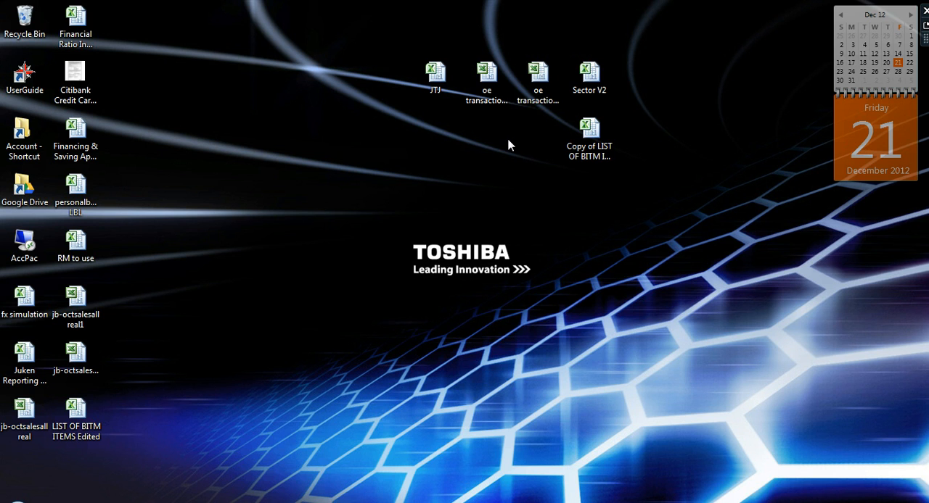
click(485, 84)
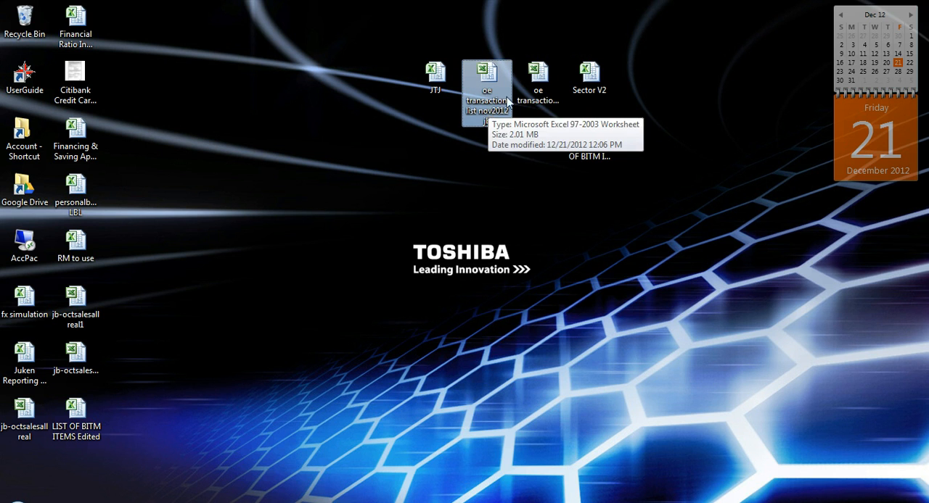
click(541, 90)
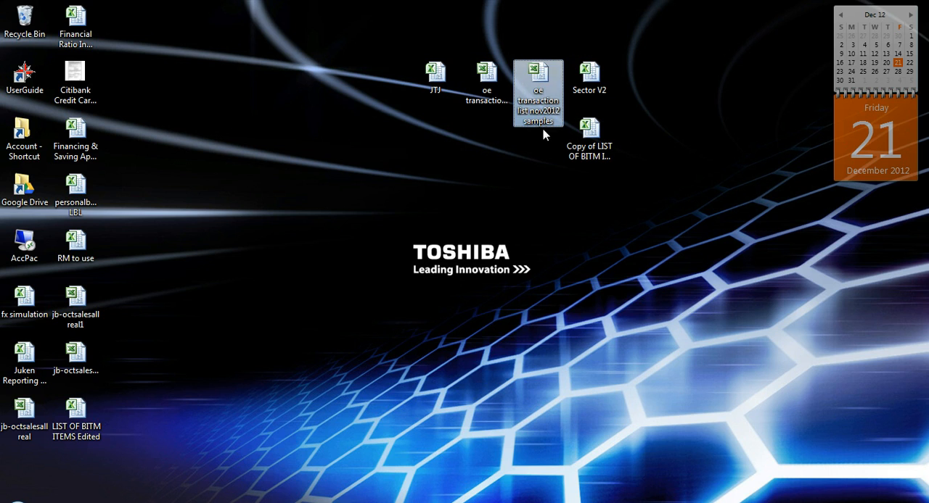
double_click(484, 82)
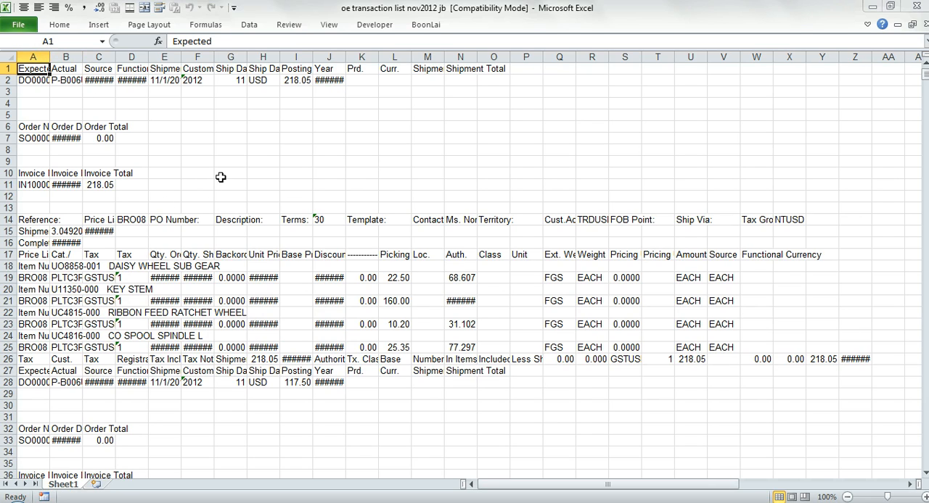
- Open oe transaction list nov2012 samples from the desktop and inspect the first shipment's number and customer name cells
click(873, 12)
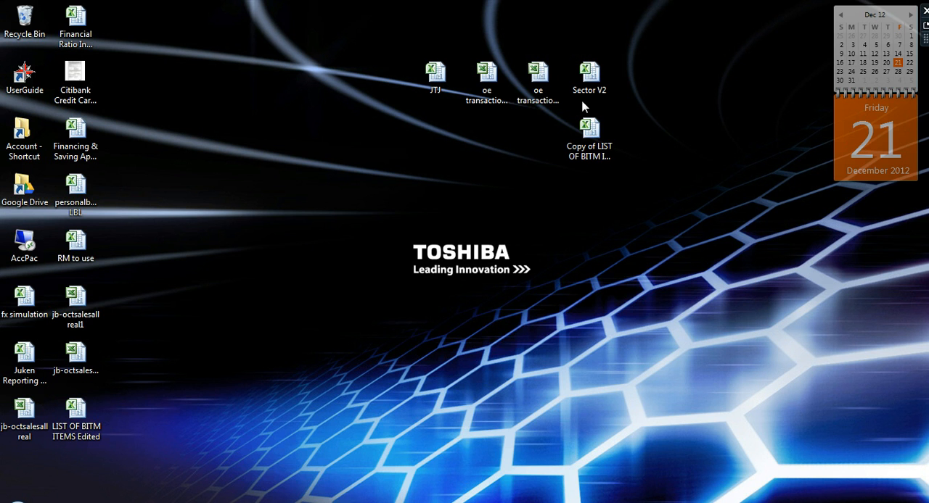
click(538, 91)
double_click(538, 91)
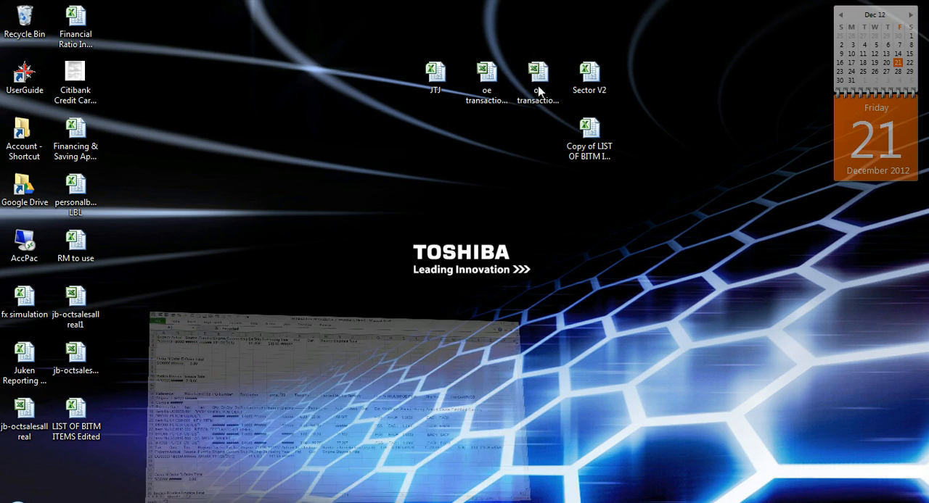
click(287, 202)
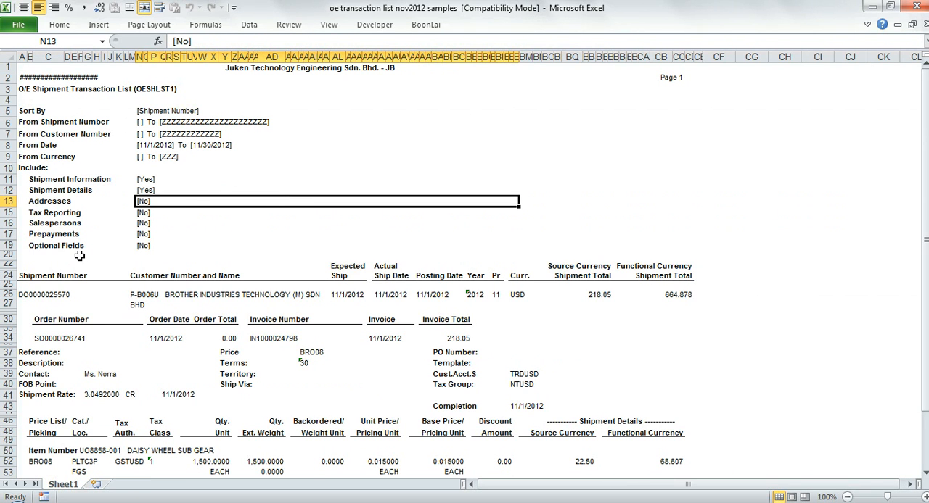
click(63, 295)
click(150, 296)
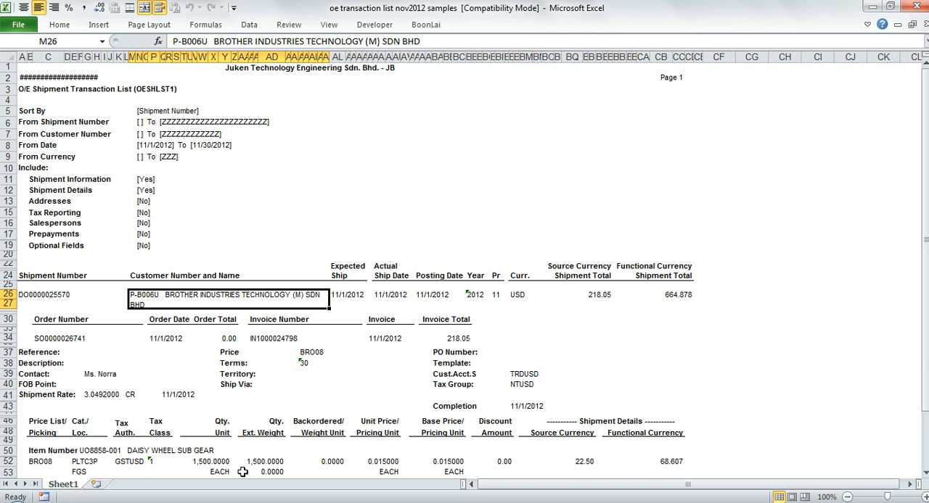
- Compare the data-only jb workbook with the formatted samples workbook, ending on the first shipment number in samples
key(ctrl+Tab)
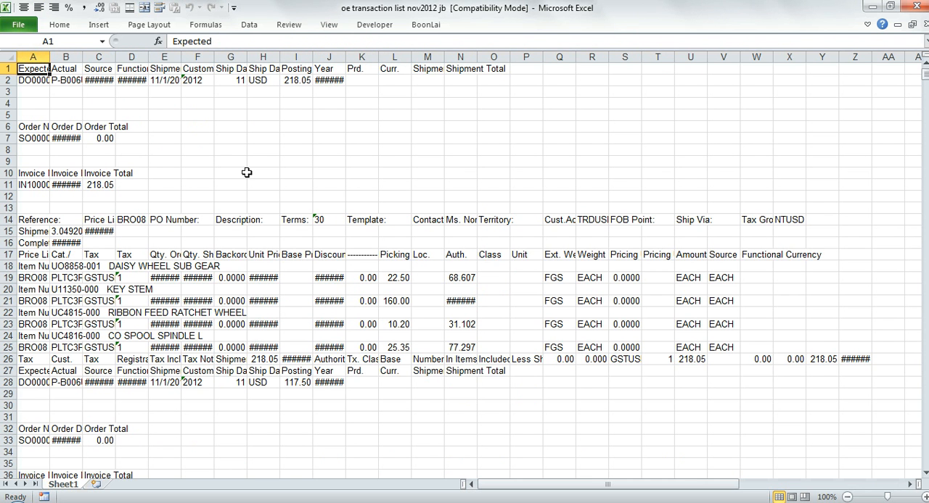
key(ctrl+Tab)
key(ctrl+Tab)
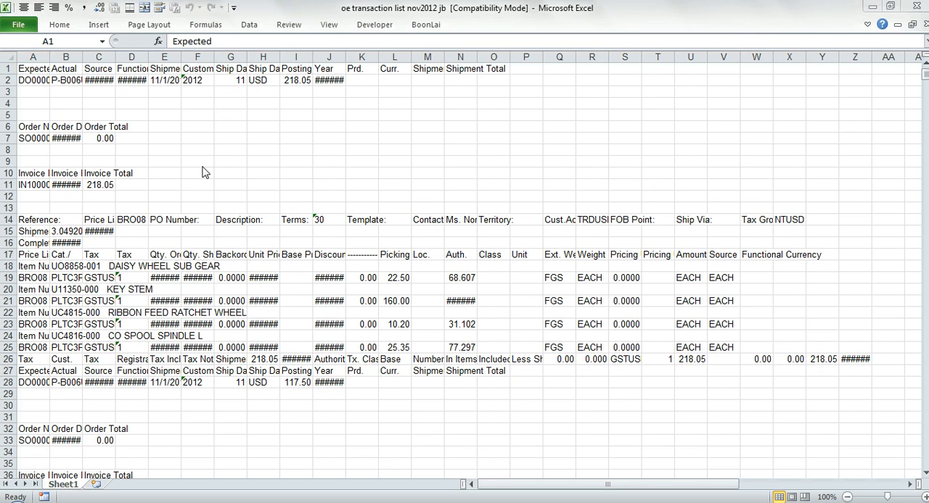
key(ctrl+Tab)
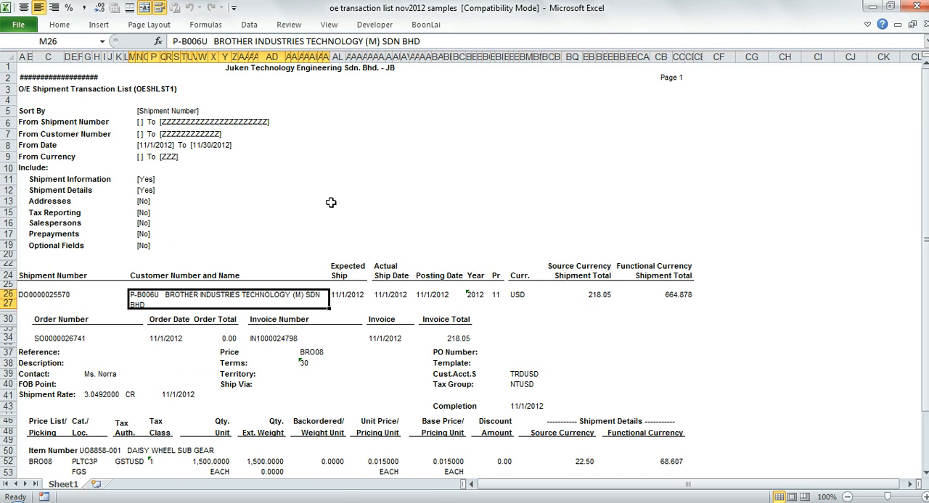
key(ctrl+Tab)
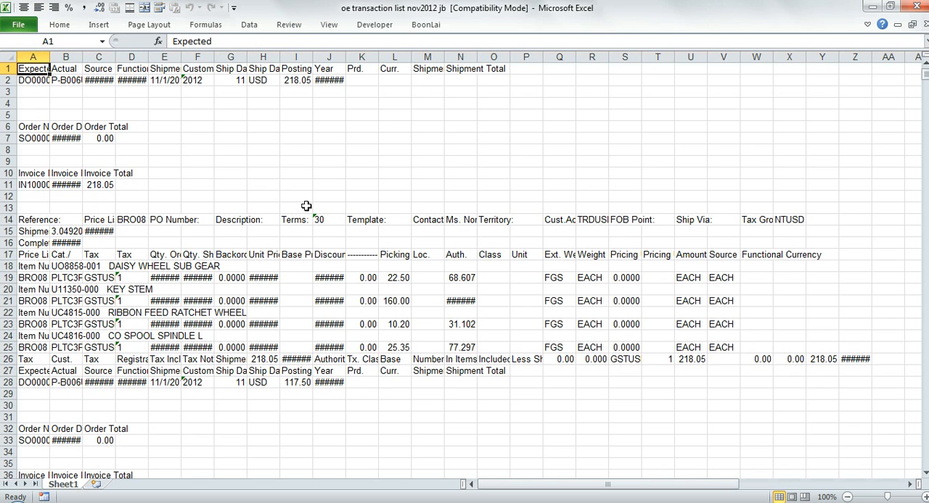
key(ctrl+Tab)
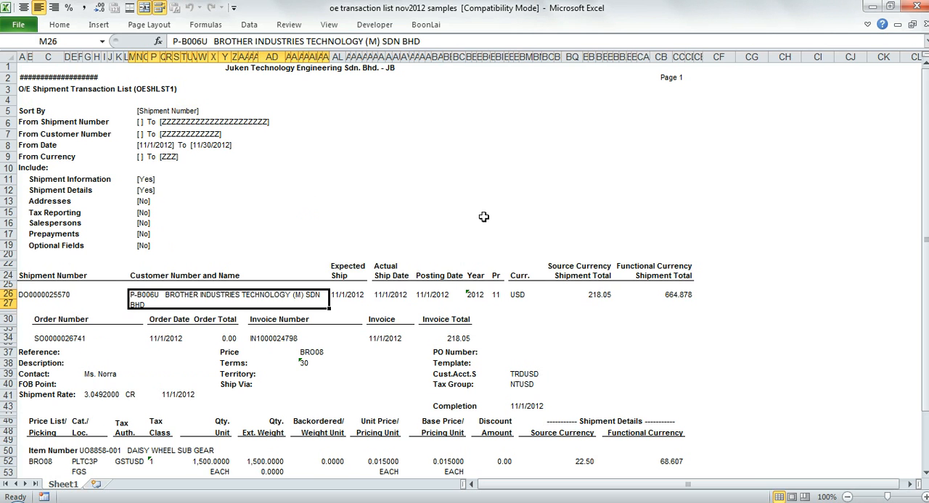
click(37, 295)
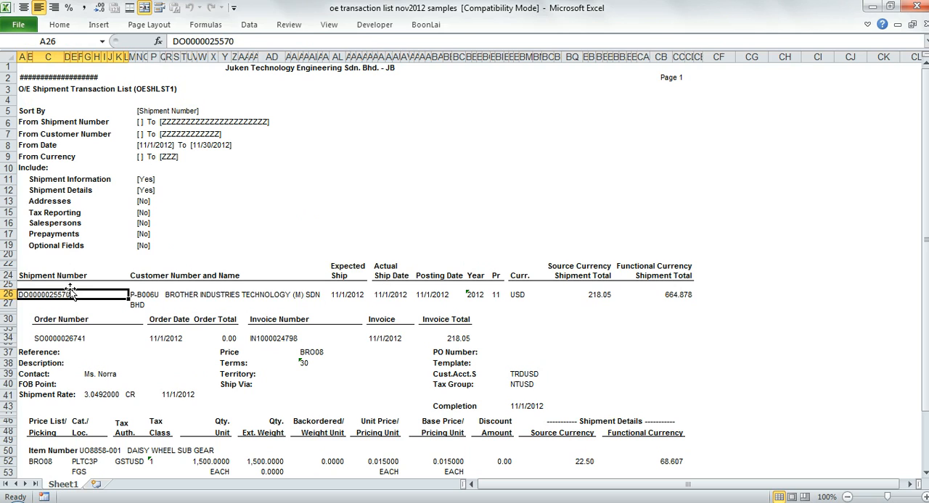
- Inspect the first shipment's customer name and expected ship date in the samples workbook, ending on its shipment number
click(151, 296)
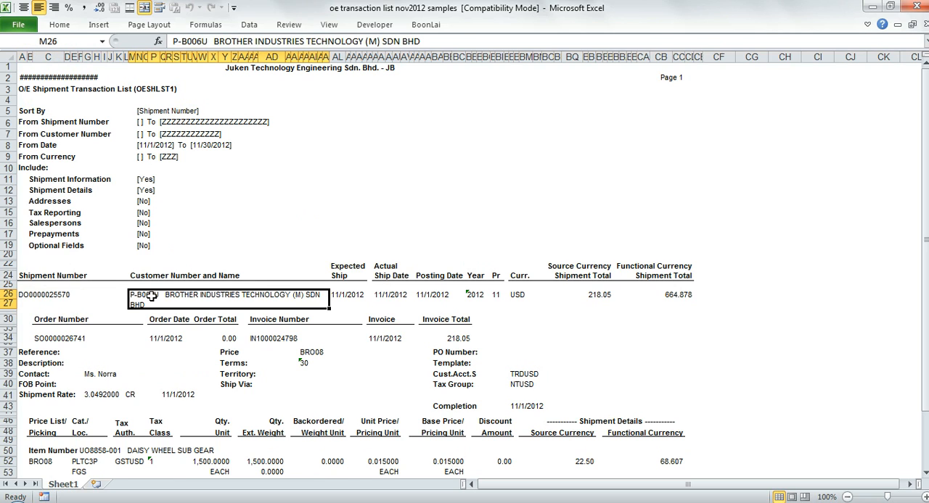
click(351, 296)
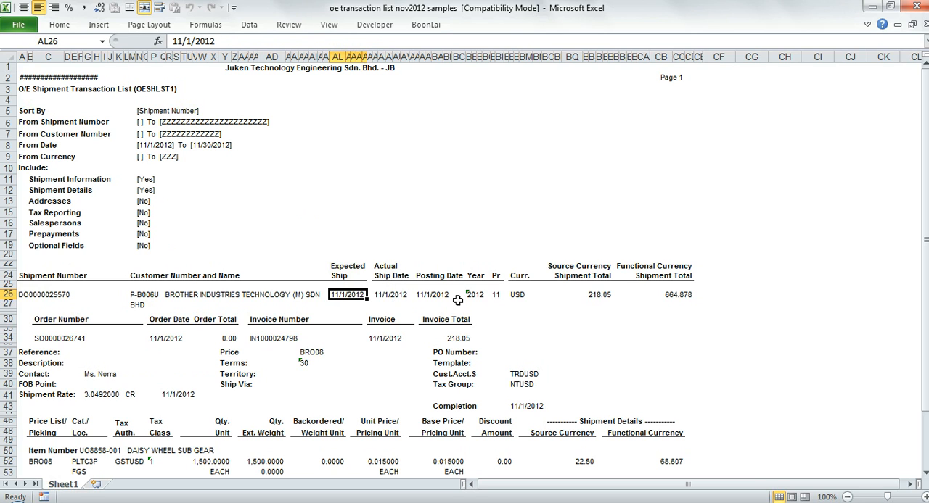
key(Left)
key(Left)
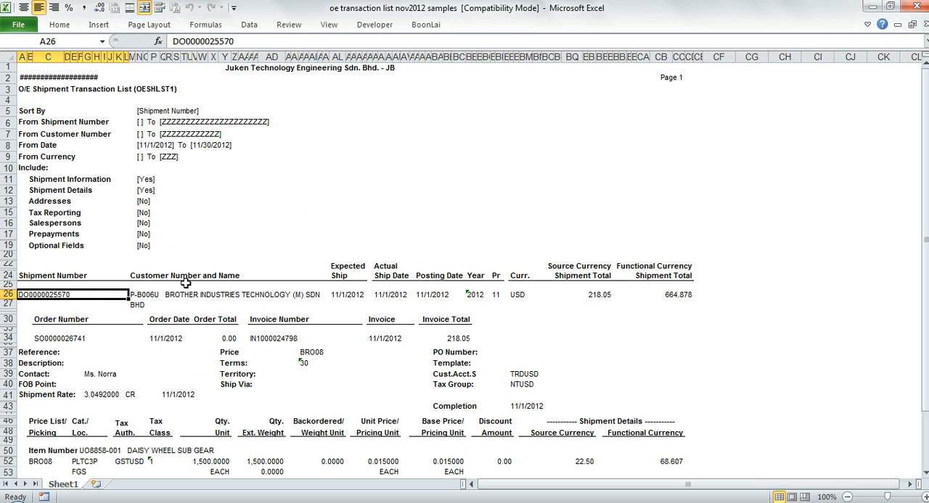
- Auto-fit column A in the jb workbook and compare its row 1 headers and first shipment number with the samples workbook
key(alt+Tab)
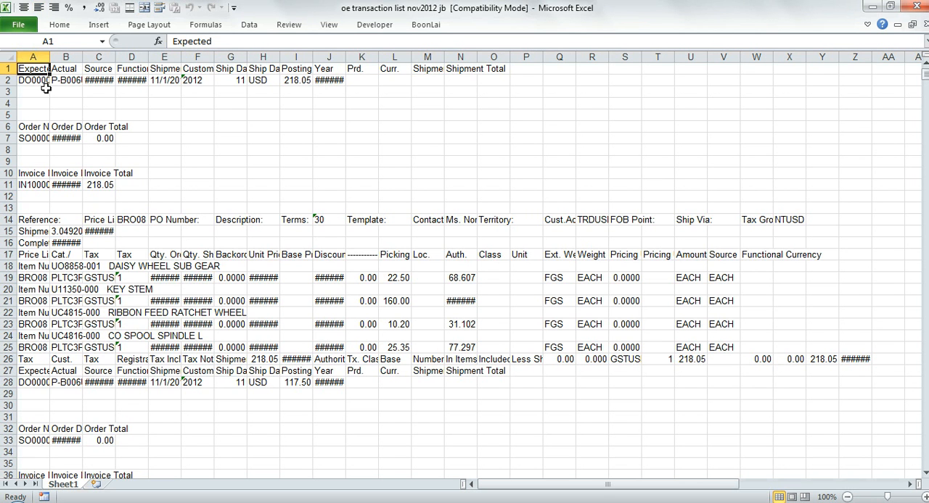
drag(50, 58, 50, 58)
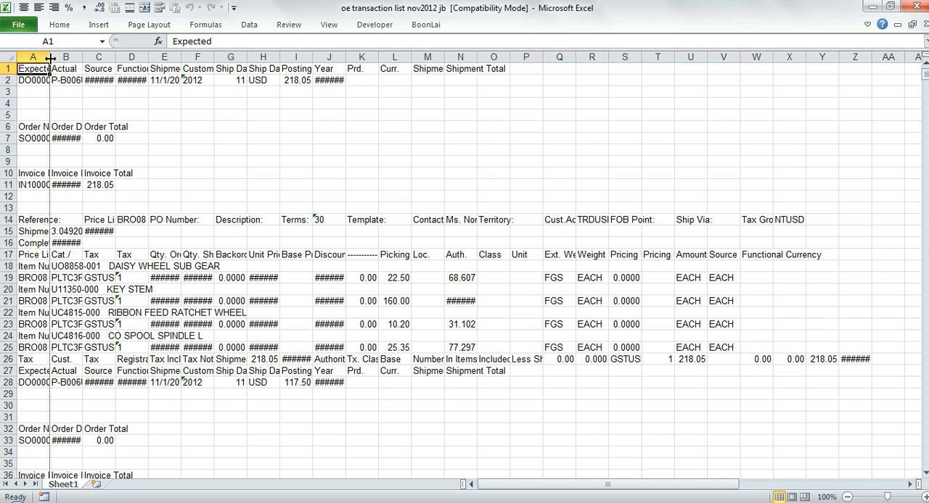
double_click(50, 58)
key(alt+Tab)
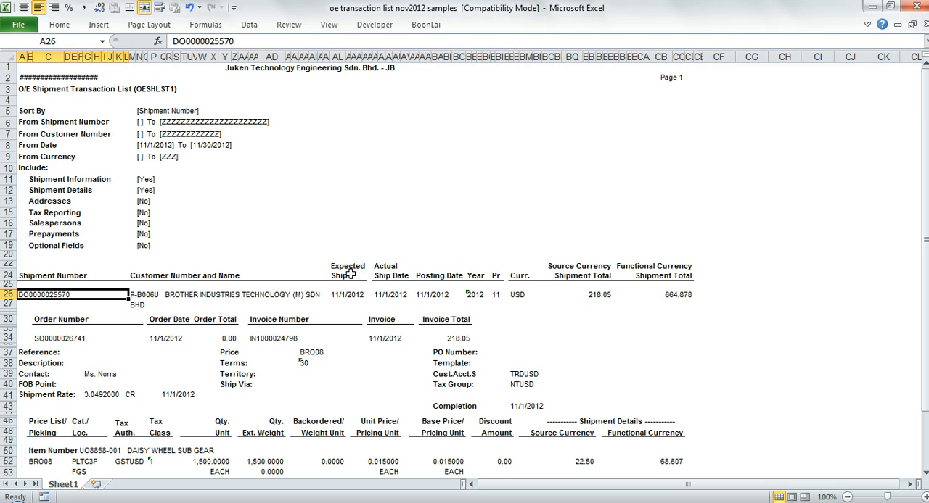
key(alt+Tab)
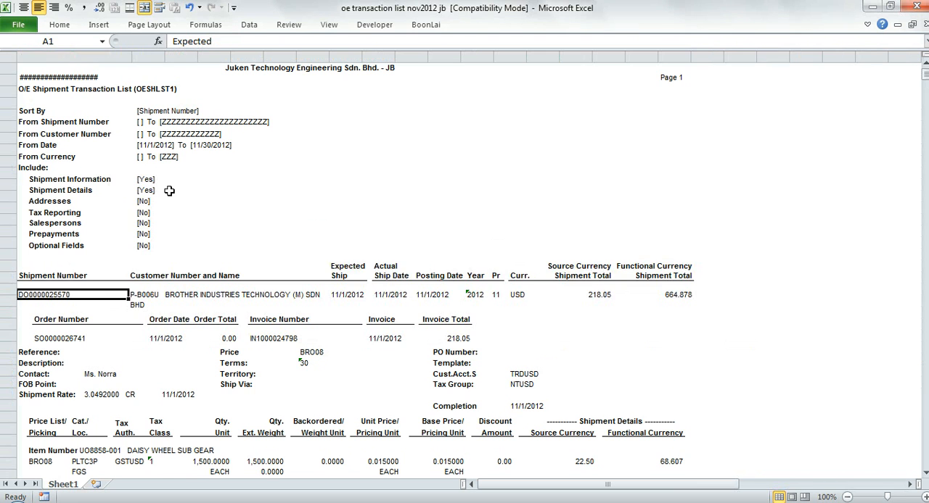
click(65, 81)
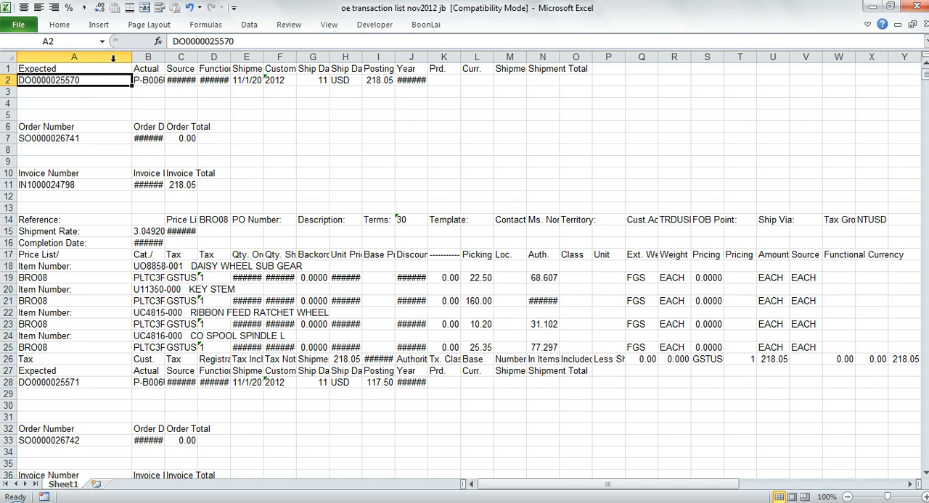
click(63, 65)
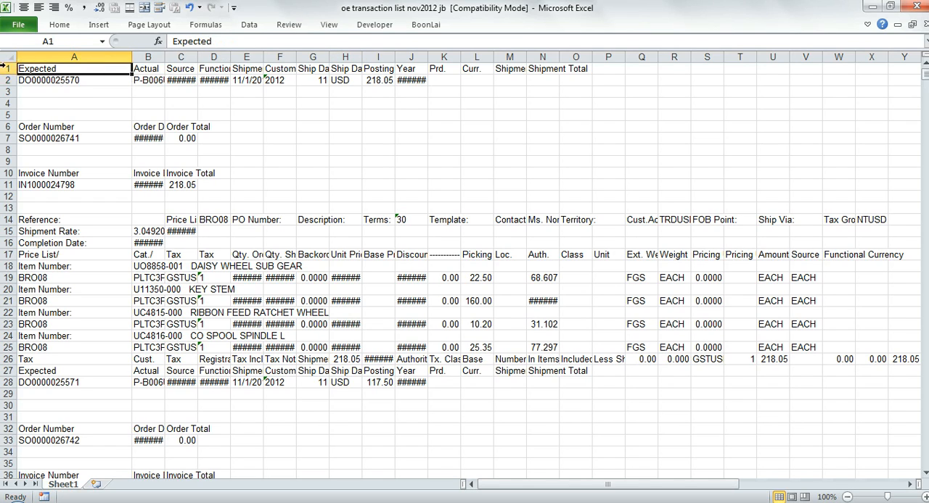
click(40, 81)
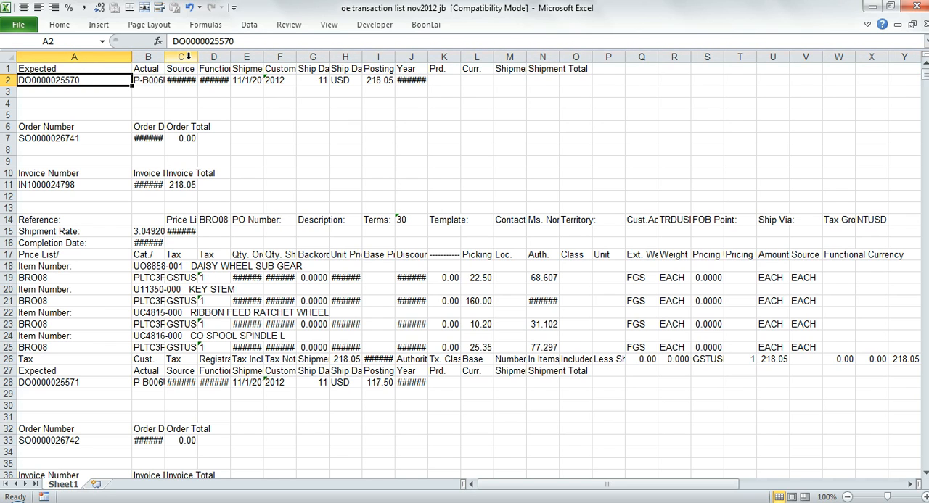
- Widen columns B to F and column J of the jb workbook to fit their contents, with the ribbon kept expanded
drag(198, 58, 272, 58)
drag(165, 58, 201, 58)
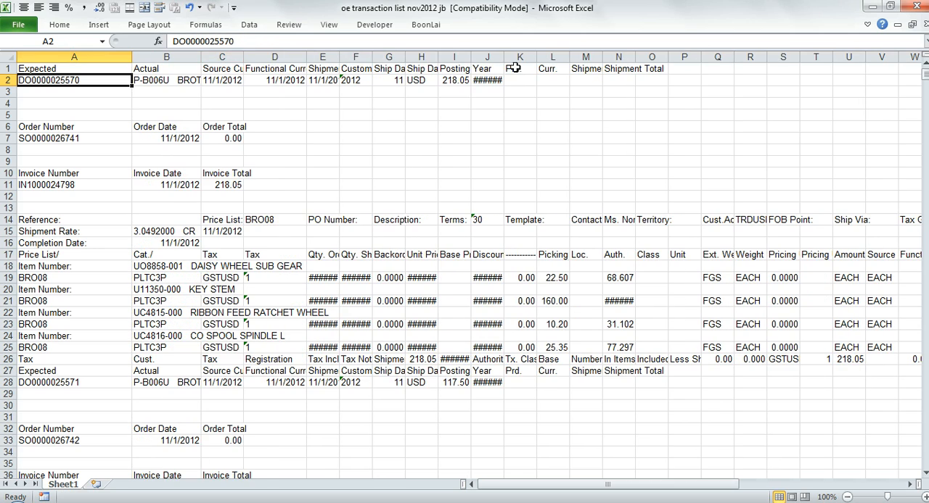
drag(507, 58, 548, 58)
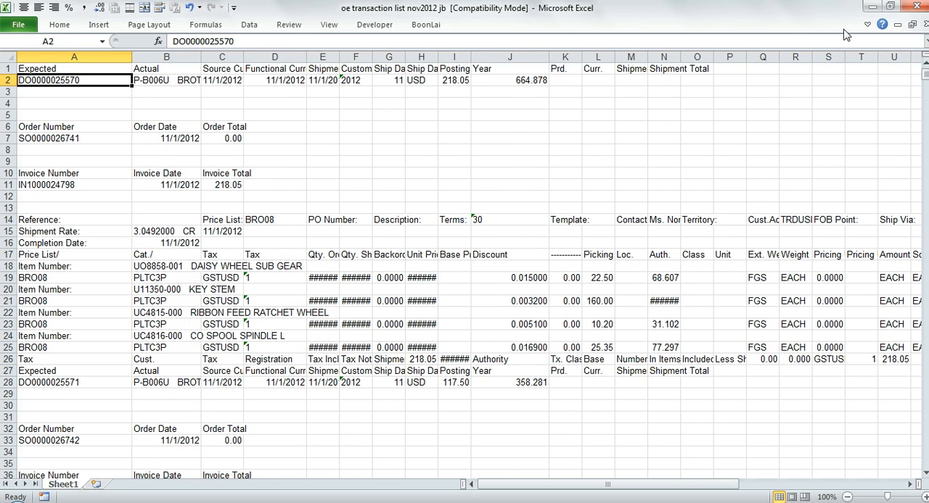
click(866, 24)
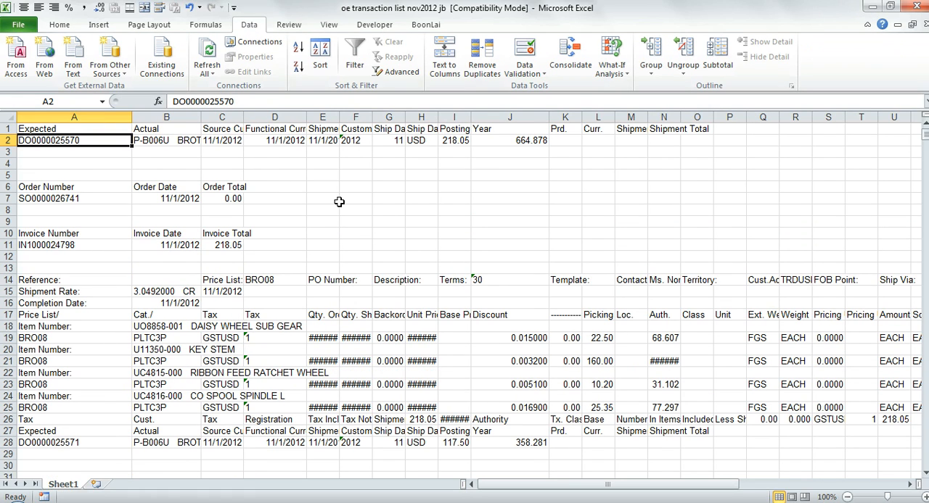
drag(339, 117, 374, 120)
click(353, 117)
click(361, 210)
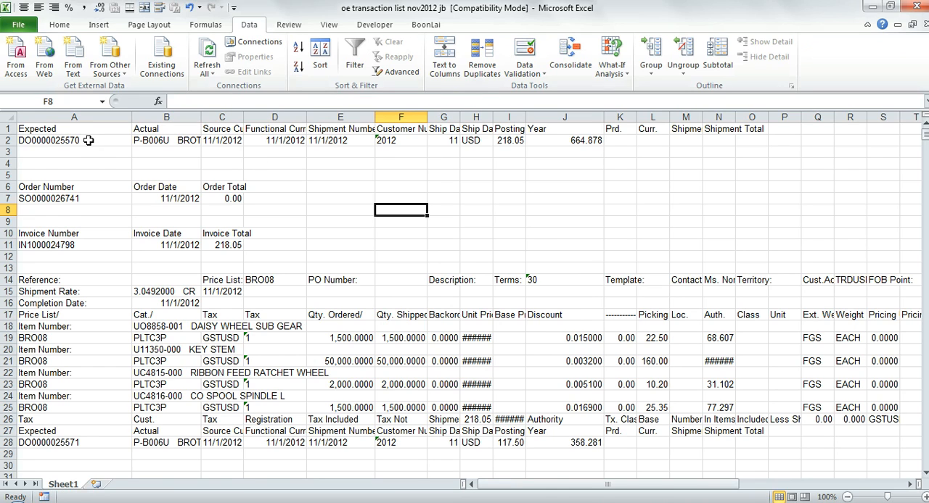
- Check the first shipment's fields against the samples workbook and fill A2:B2, D2 and H2:J2 in jb with standard light green
drag(88, 140, 174, 143)
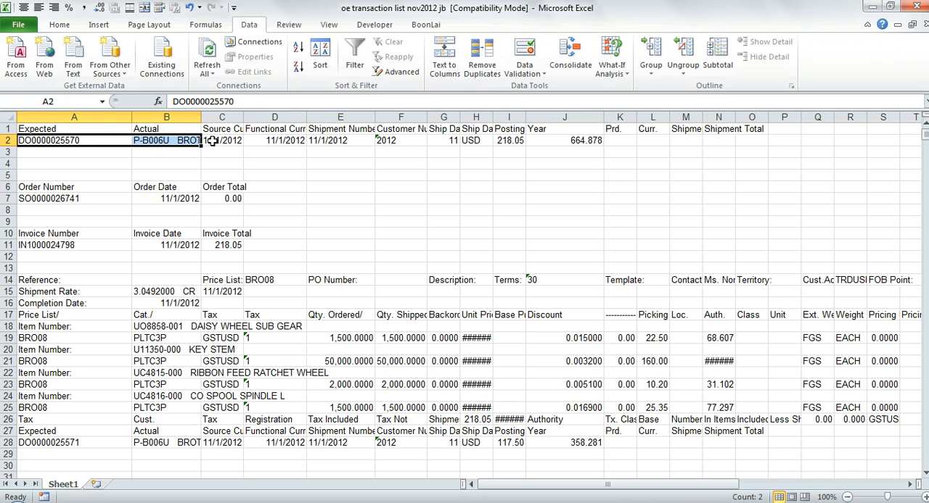
key(alt+Tab)
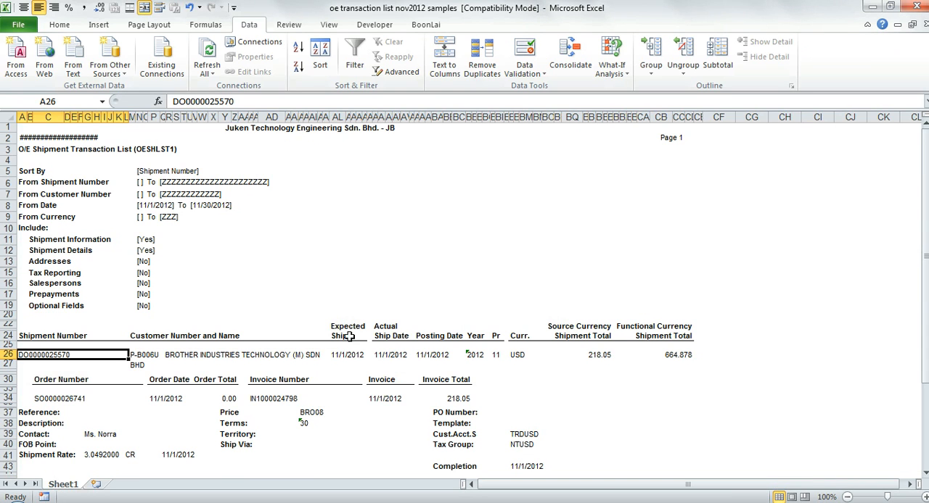
key(alt+Tab)
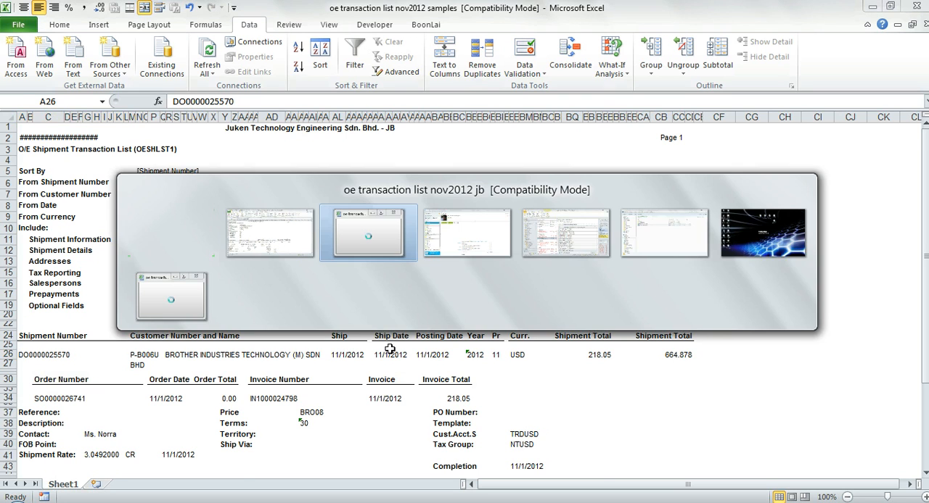
ctrl+click(291, 140)
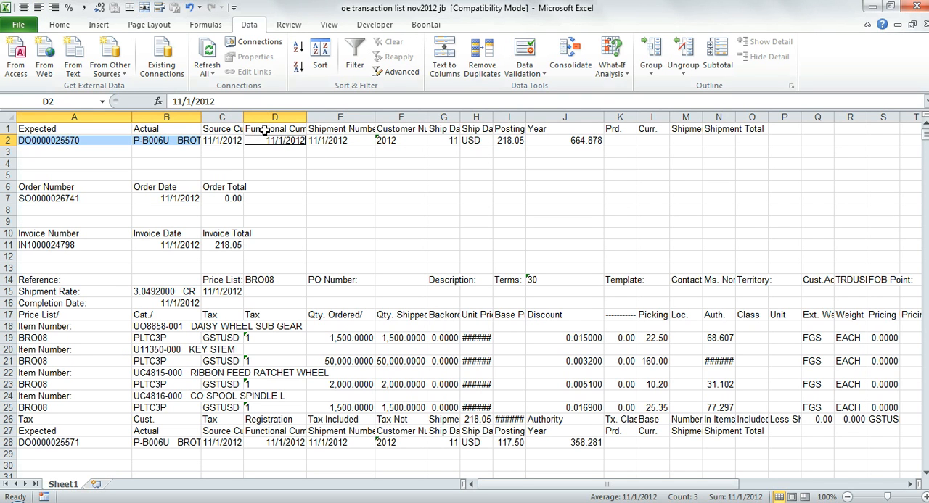
key(alt+Tab)
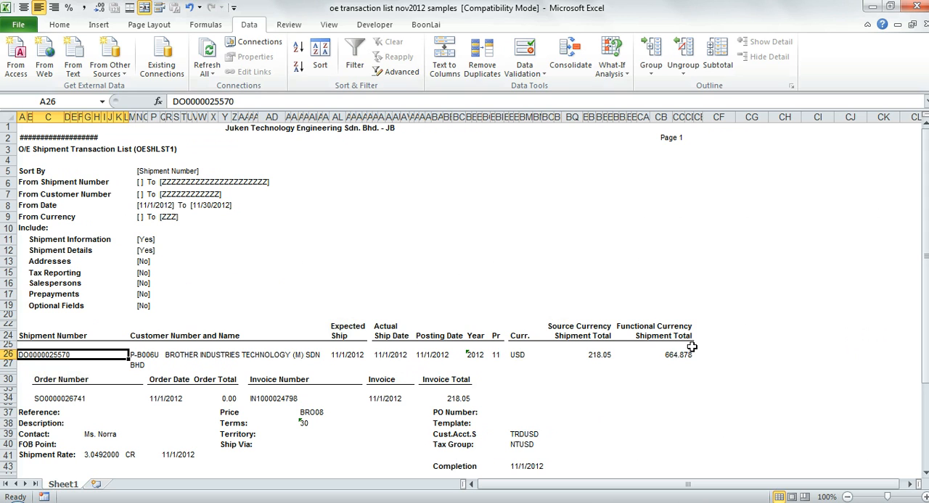
key(alt+Tab)
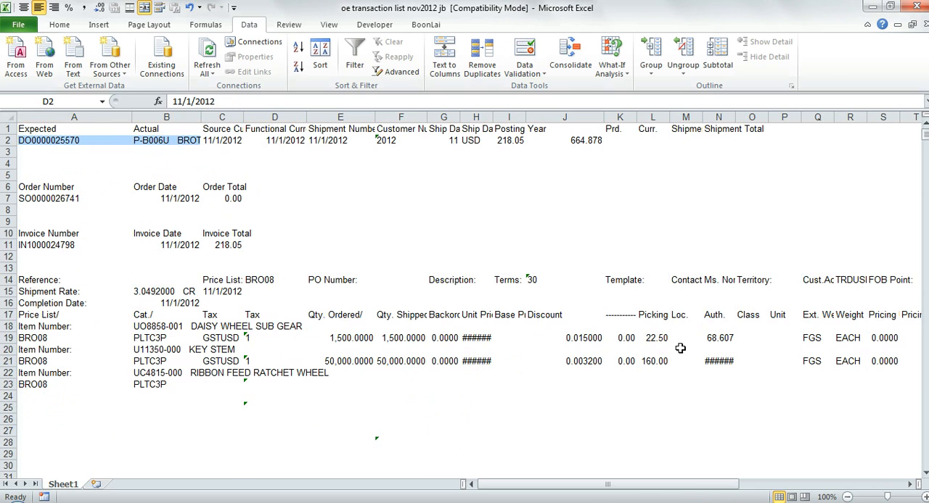
ctrl+click(478, 141)
ctrl+click(502, 141)
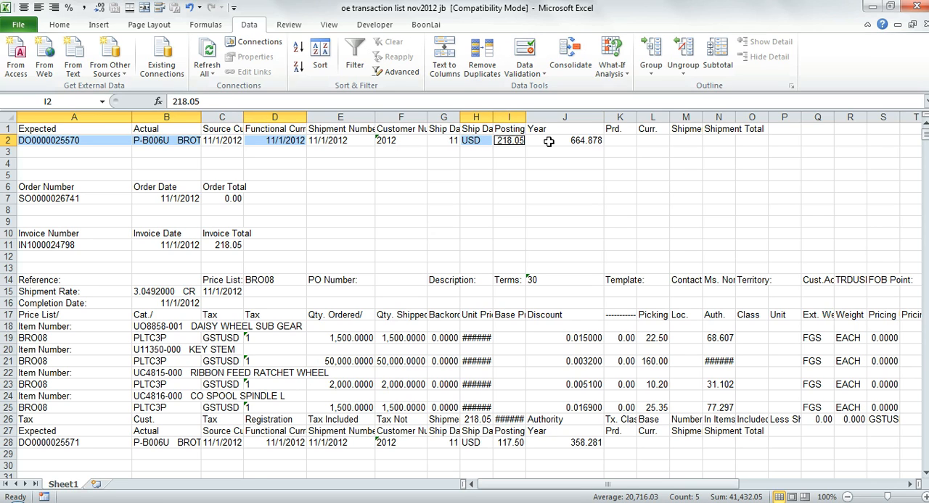
ctrl+click(549, 142)
click(59, 25)
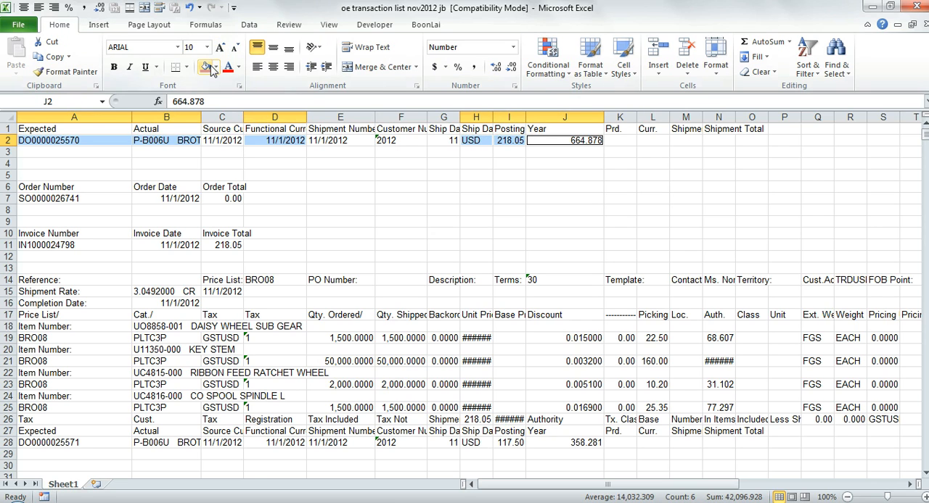
click(216, 67)
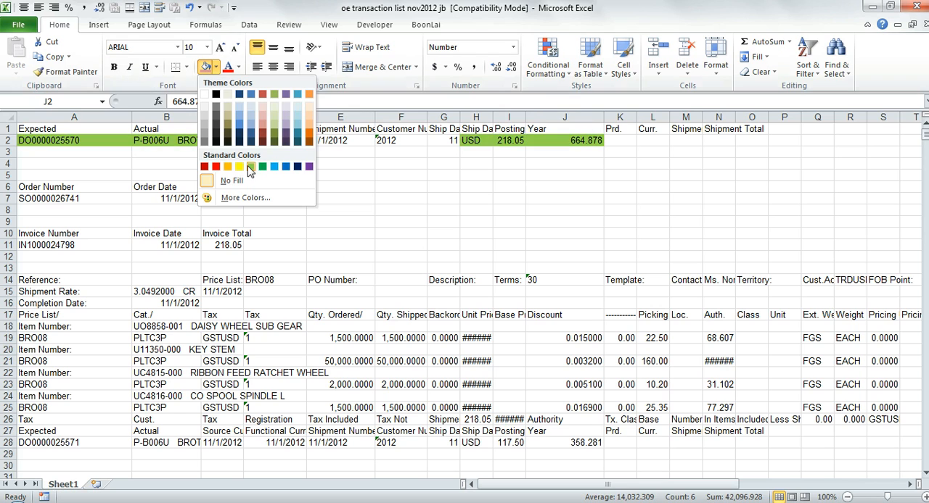
click(251, 167)
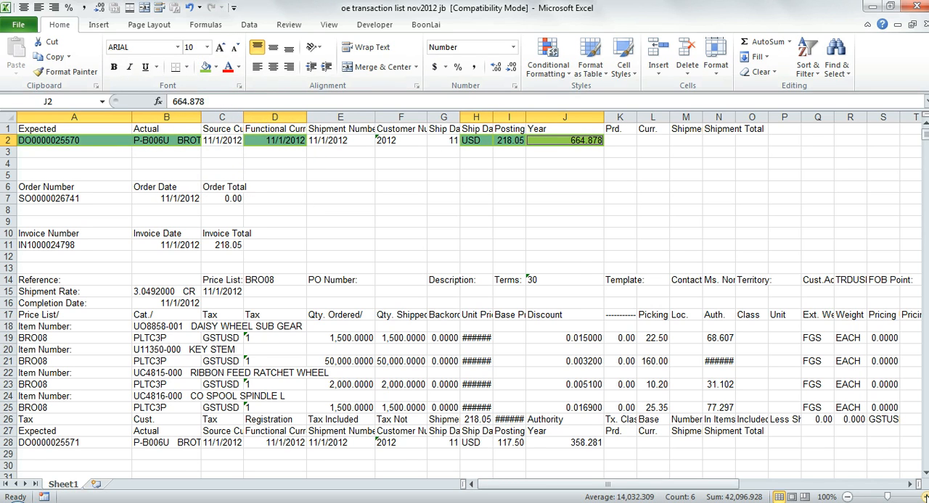
- Fill the first invoice's number, date and total in A11:C11 with the same light green, leaving the order block unfilled
scroll(596, 322, up, 1)
scroll(597, 321, up, 1)
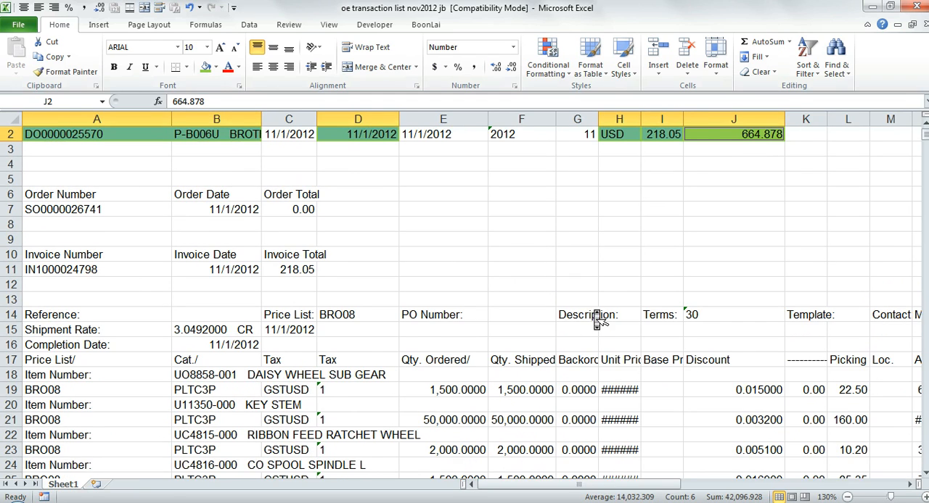
scroll(596, 321, up, 1)
click(161, 184)
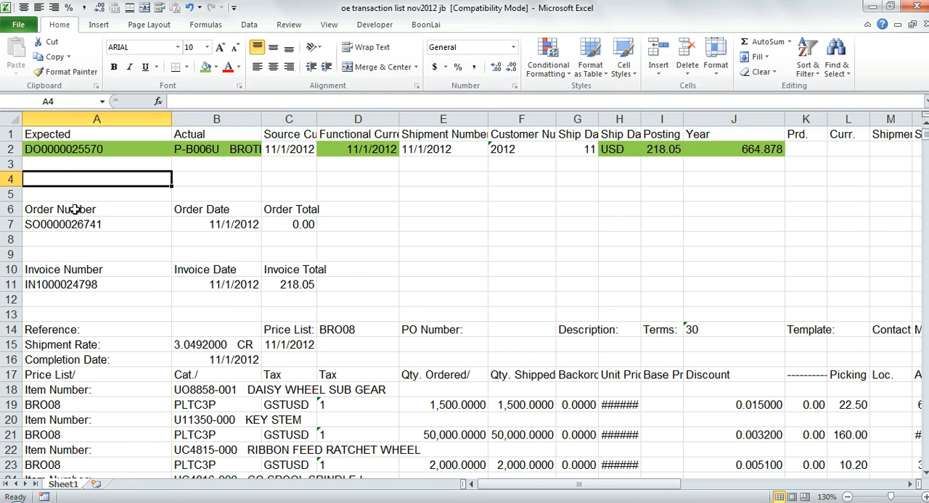
drag(75, 209, 308, 226)
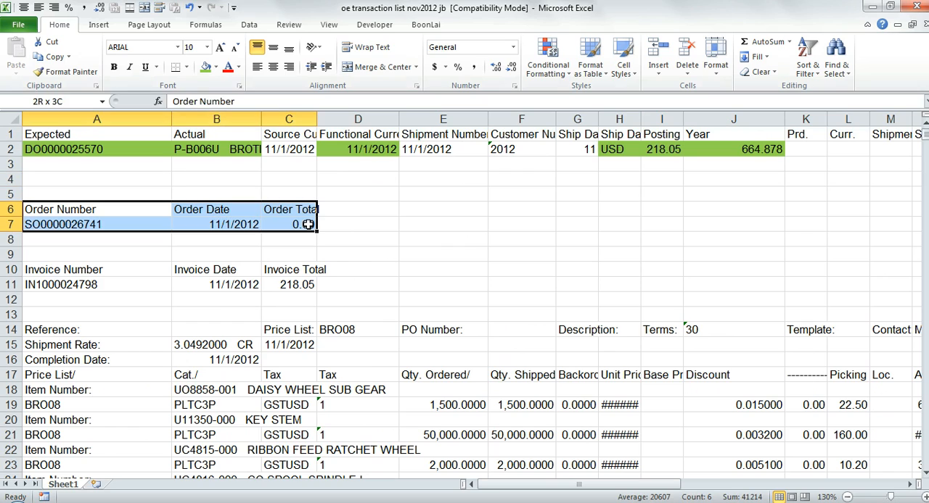
click(123, 284)
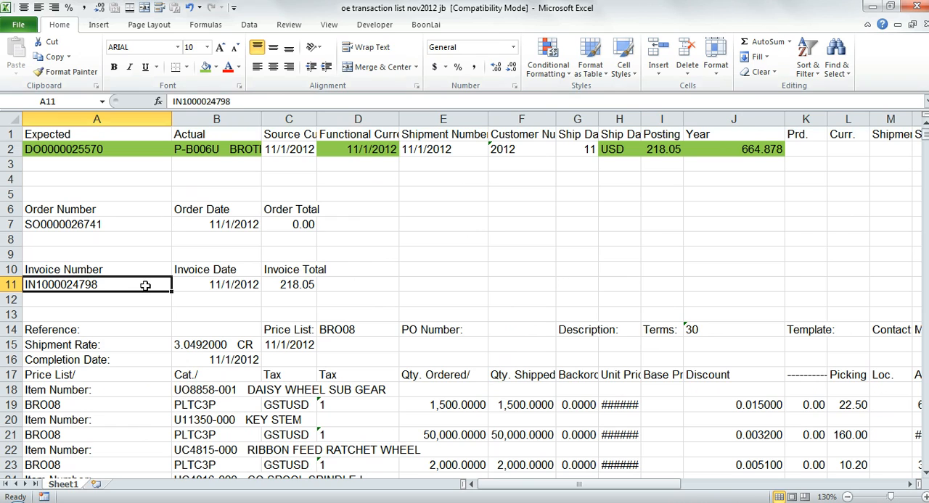
drag(170, 284, 309, 285)
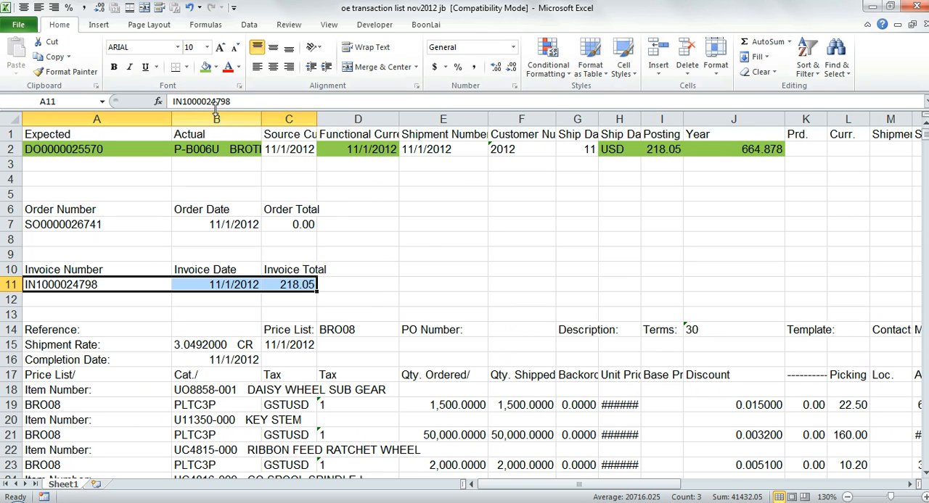
click(205, 67)
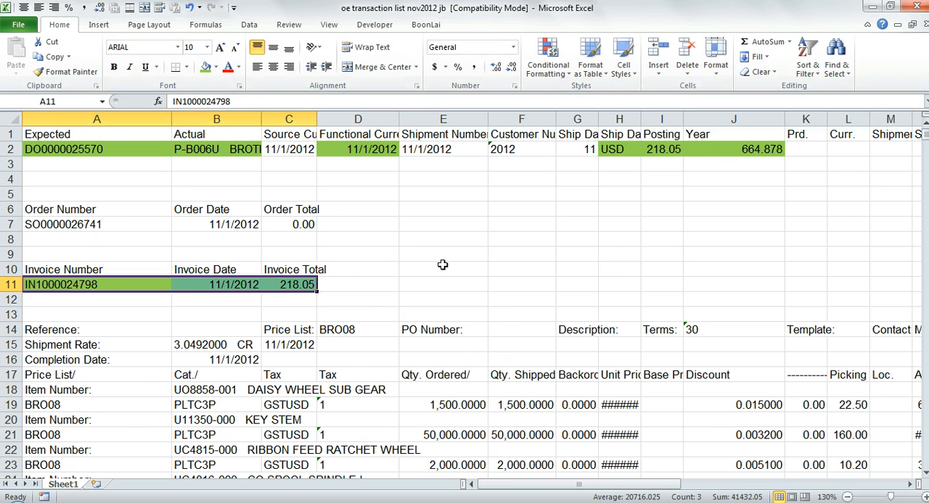
- Examine the first shipment's Item Number rows and their item code and description cells, relative to the highlighted shipment and invoice rows
scroll(442, 265, down, 1)
scroll(446, 274, down, 3)
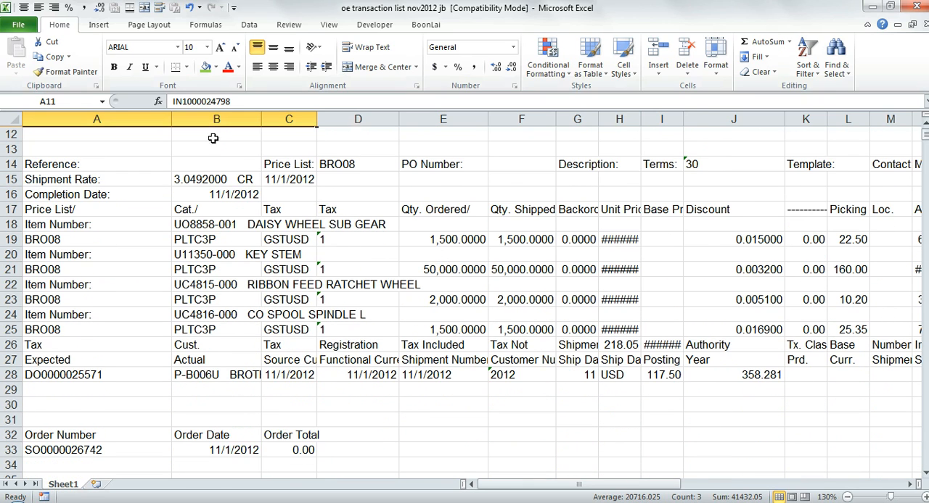
click(123, 228)
key(Right)
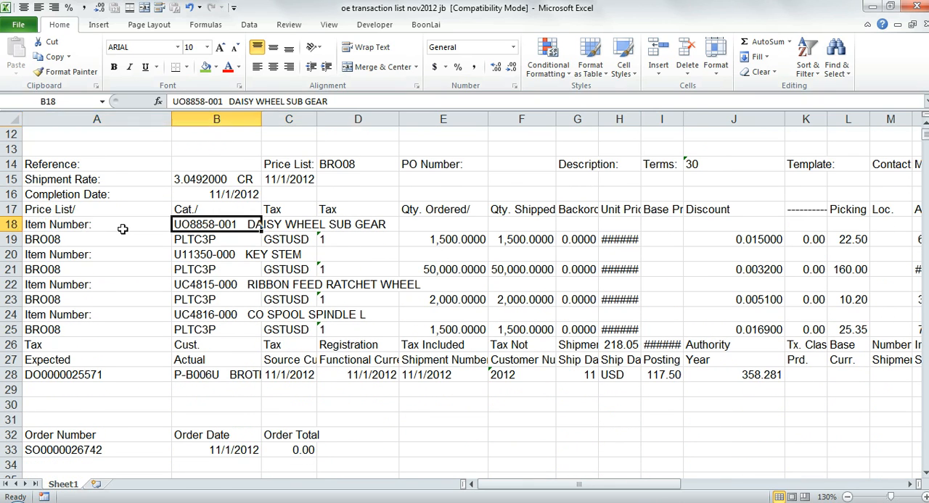
key(Left)
scroll(123, 228, up, 4)
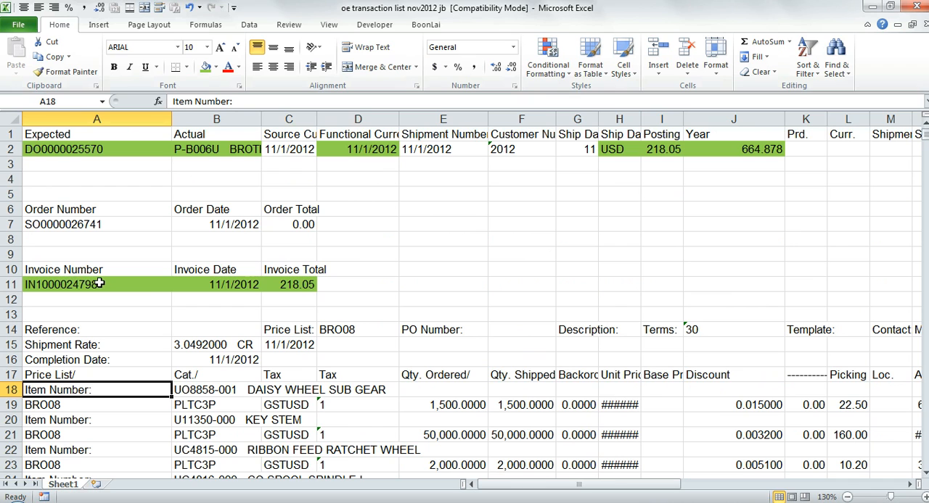
scroll(147, 288, down, 2)
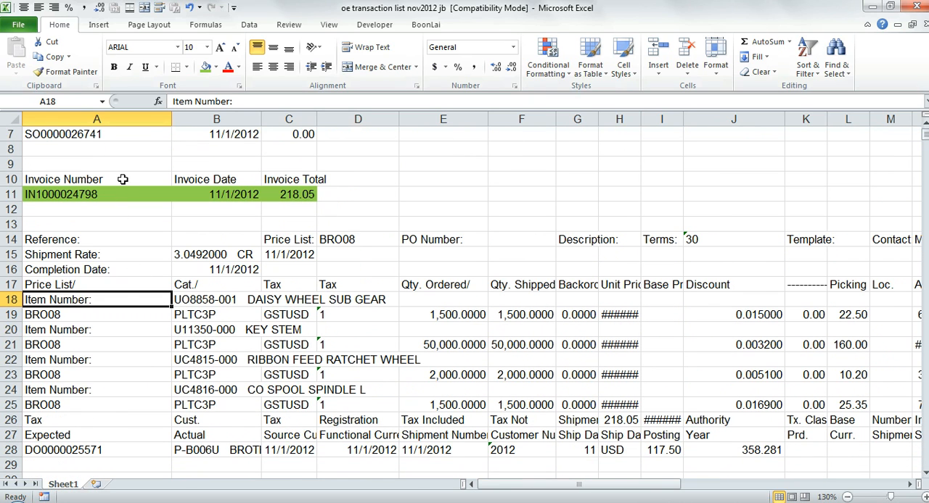
ctrl+click(114, 330)
click(225, 298)
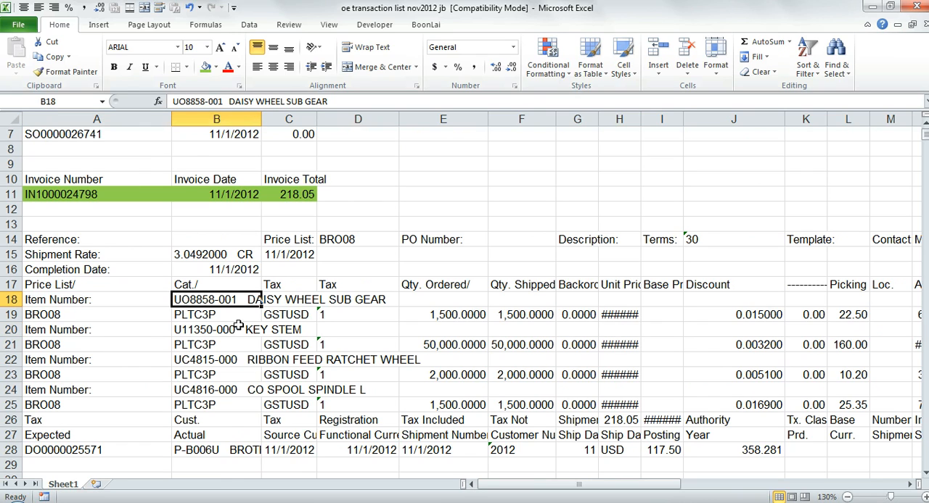
- Fill the first shipment's four item code and description cells, B18, B20, B22 and B24, with the same light green
ctrl+click(241, 330)
ctrl+click(240, 359)
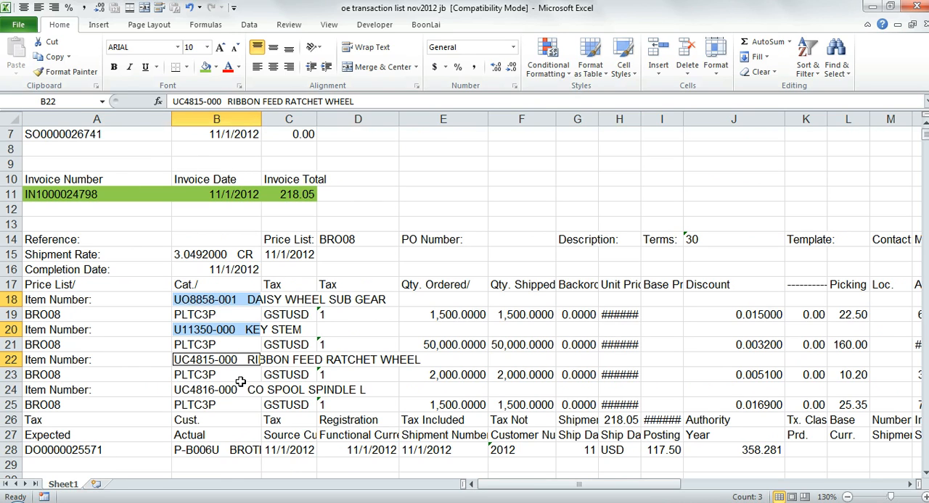
ctrl+click(241, 388)
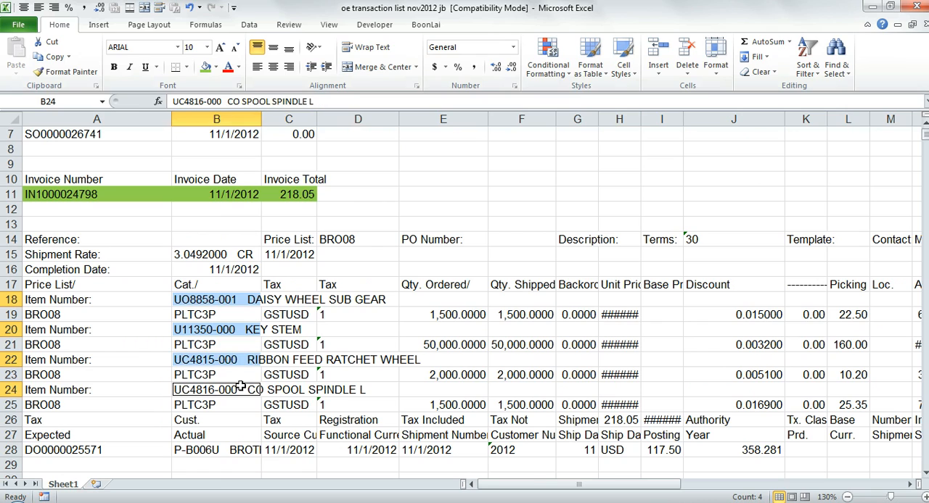
click(206, 67)
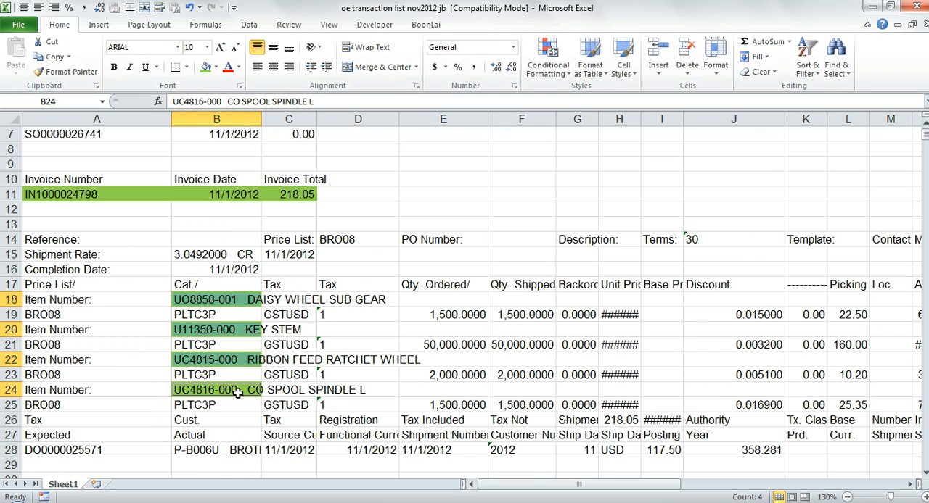
click(242, 300)
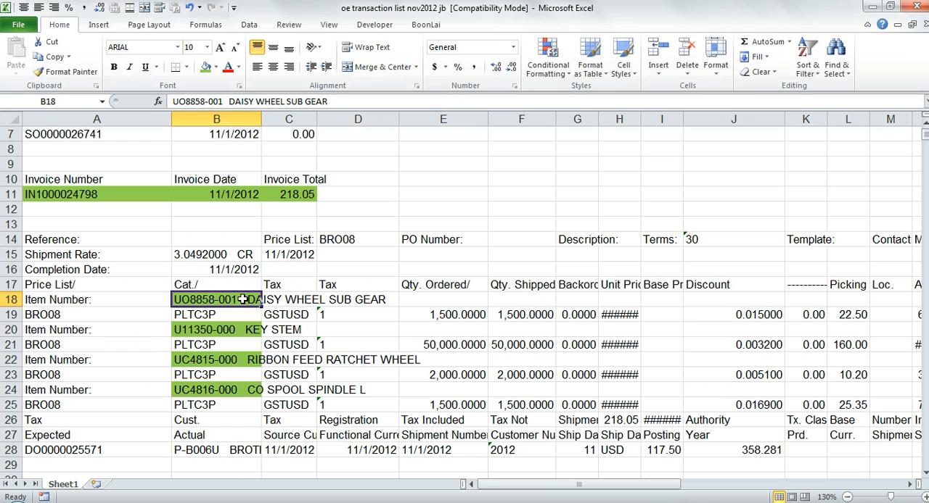
- In the samples workbook, check the first item's ordered and shipped quantities, unit price, and source and functional currency amounts in row 52
click(444, 312)
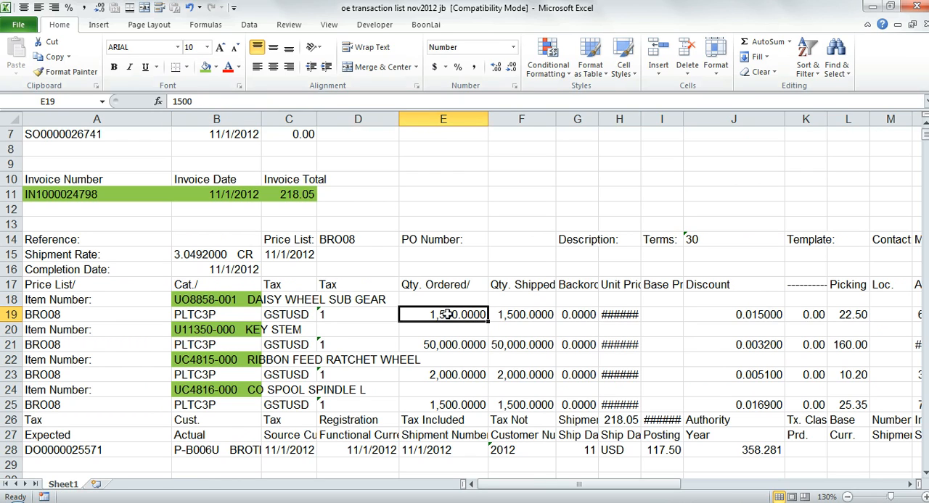
key(ctrl+Tab)
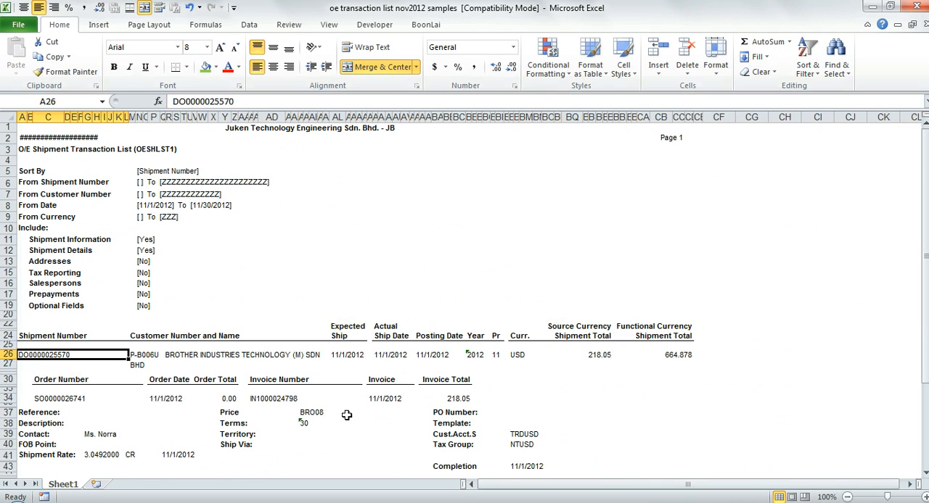
scroll(350, 426, down, 6)
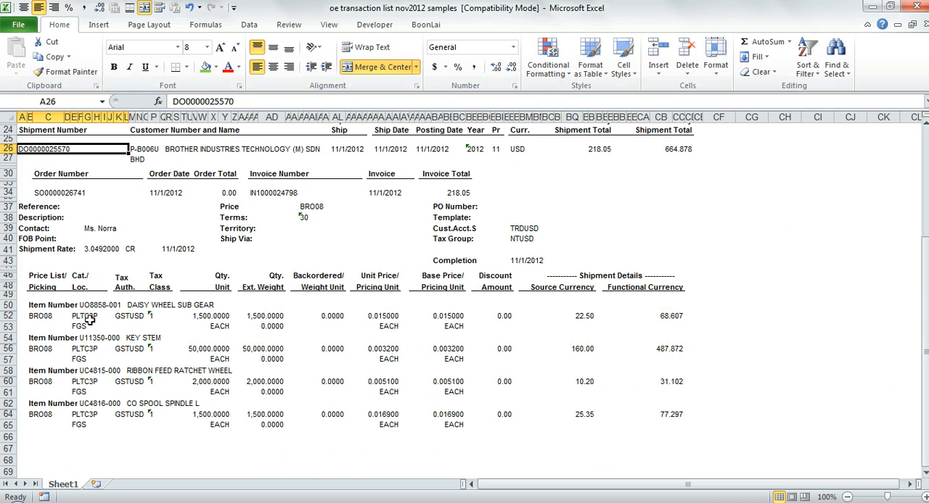
click(209, 316)
key(Right)
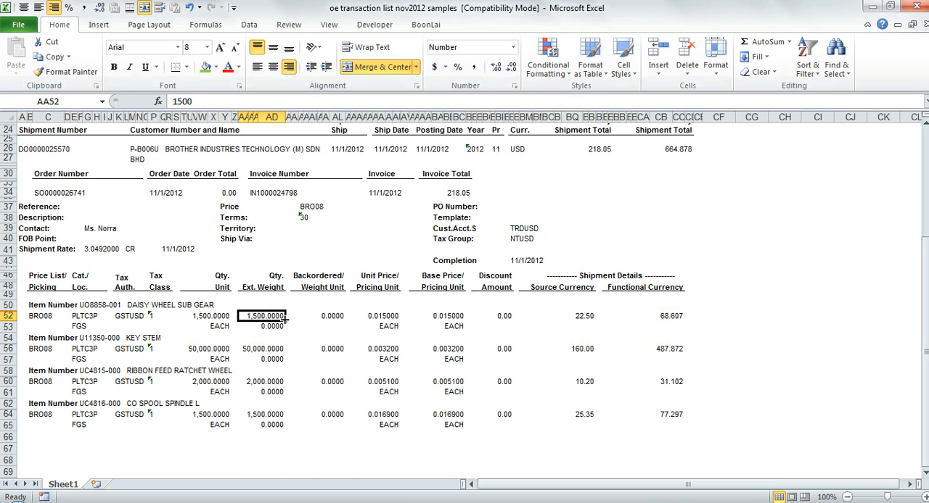
ctrl+click(209, 313)
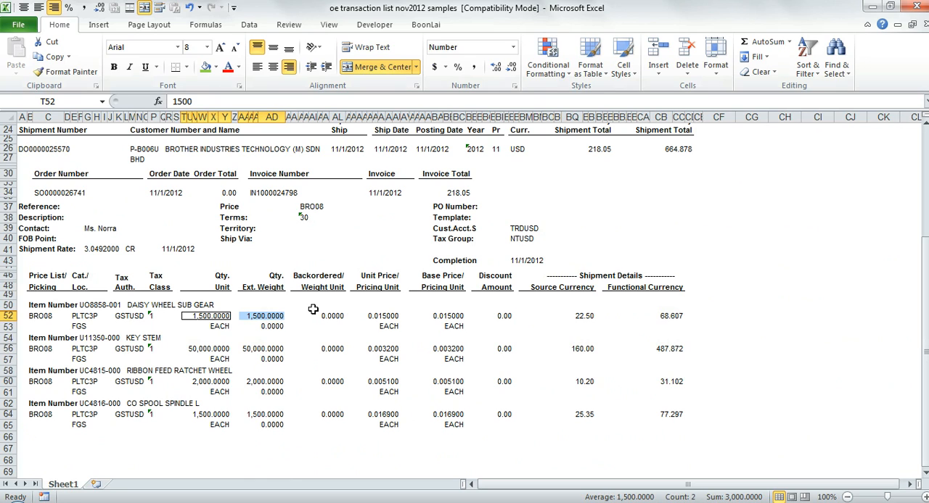
ctrl+click(390, 317)
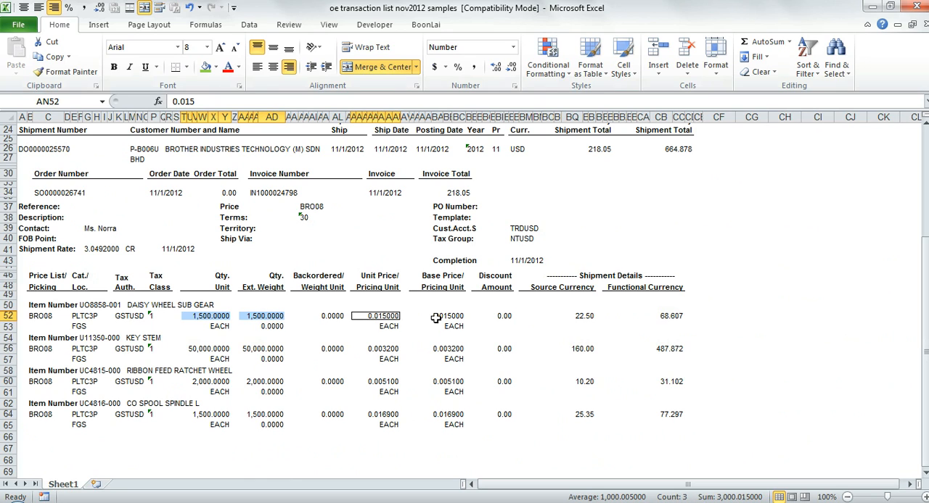
ctrl+click(578, 318)
ctrl+click(675, 318)
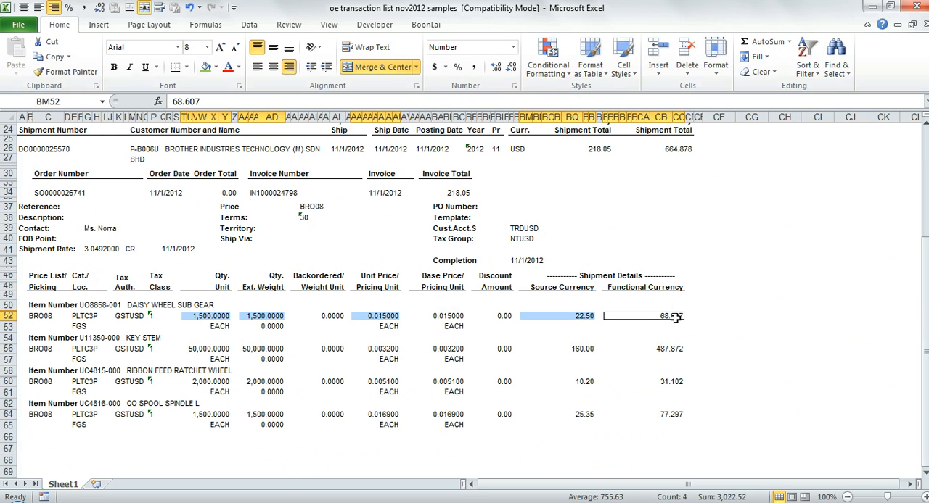
key(ctrl+c)
- Back in the jb workbook, widen column H to fit and fill E19:F19, H19, L19 and N19 with the same light green
key(ctrl+Tab)
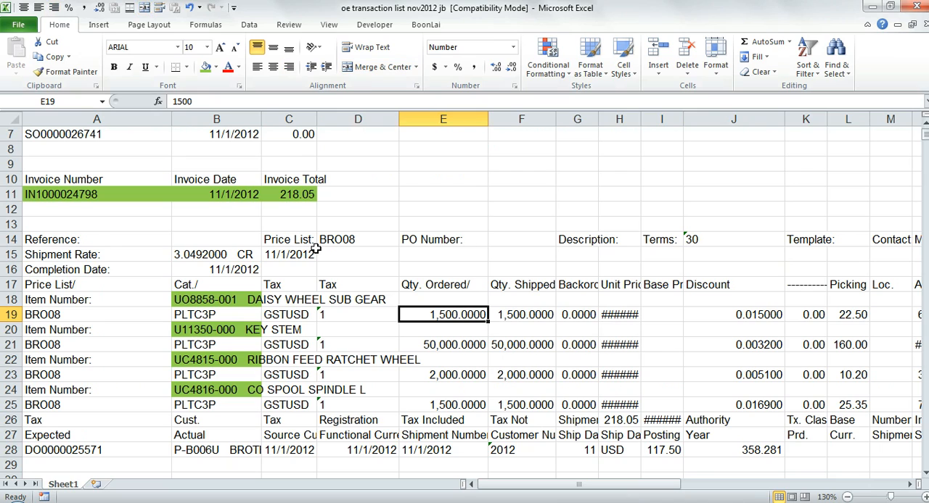
ctrl+click(534, 314)
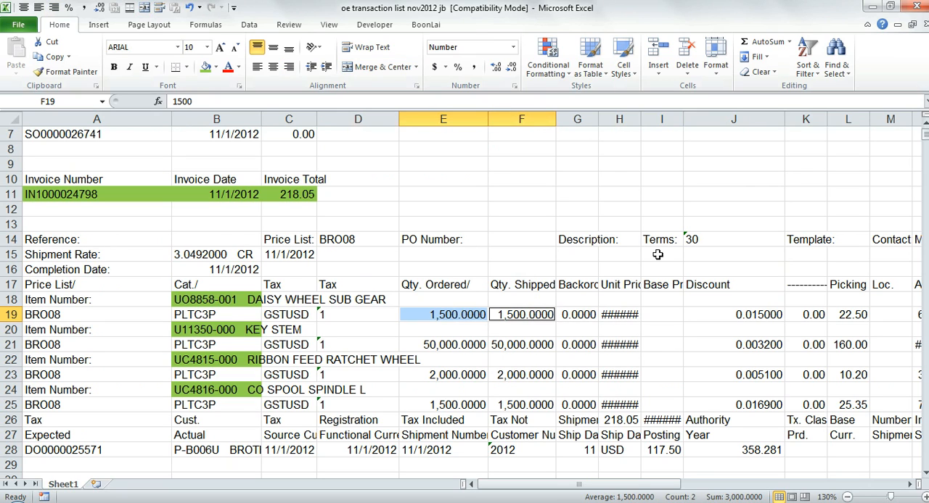
double_click(640, 119)
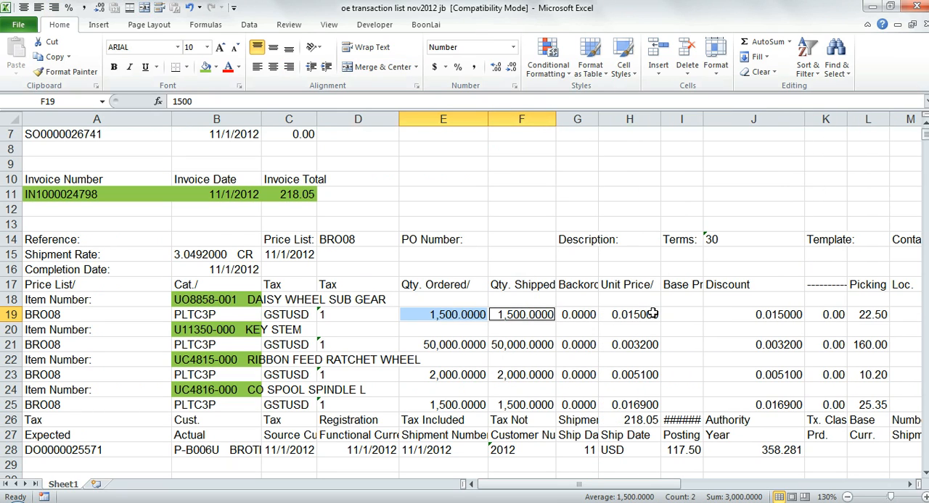
ctrl+click(652, 314)
scroll(834, 314, right, 5)
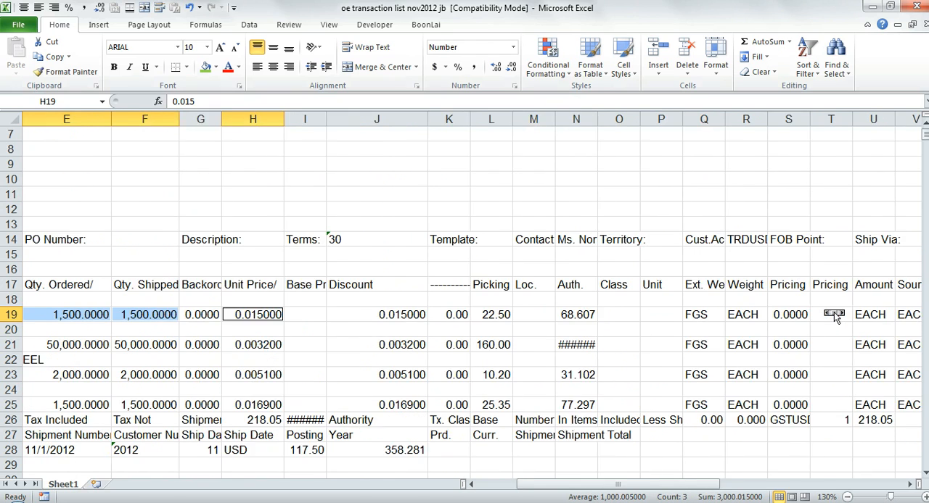
ctrl+click(406, 314)
ctrl+click(486, 314)
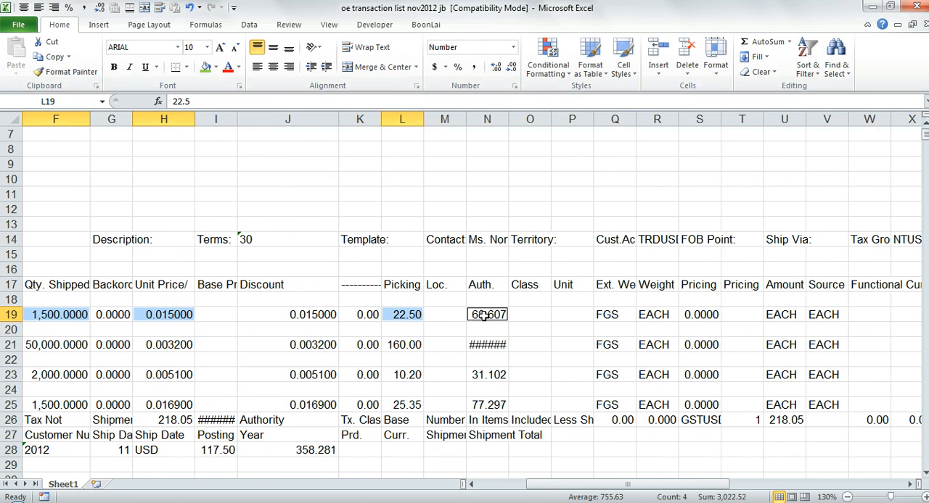
click(206, 67)
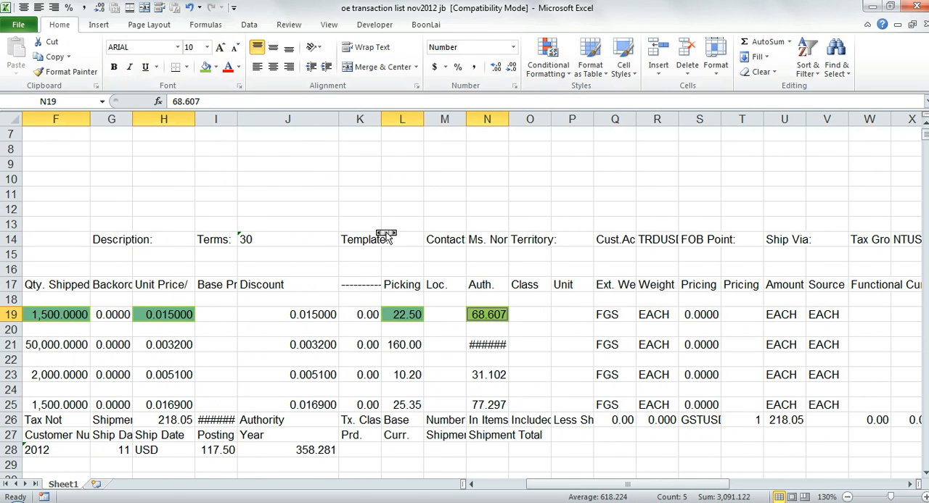
- Fill the KEY STEM item's quantities, unit price and currency amounts in E21:F21, H21, L21 and N21 with the same light green
scroll(386, 236, left, 2)
scroll(386, 236, left, 2)
drag(306, 345, 366, 344)
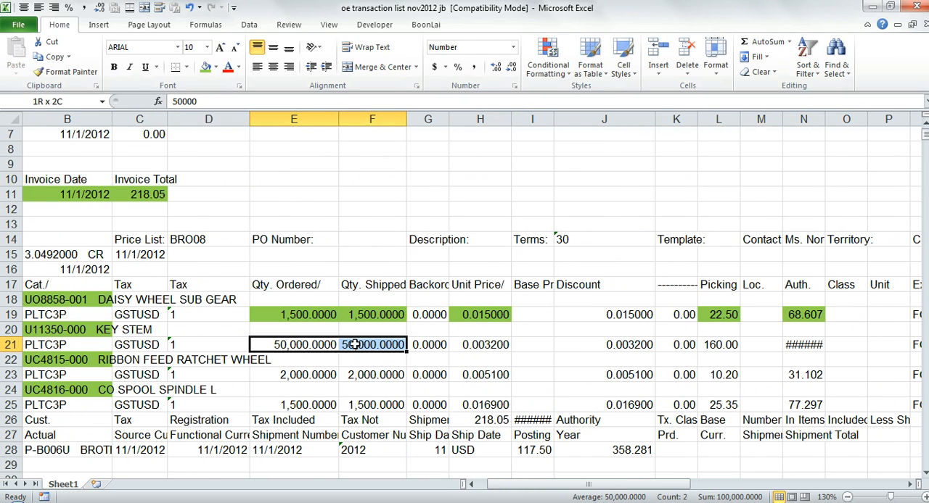
ctrl+click(478, 346)
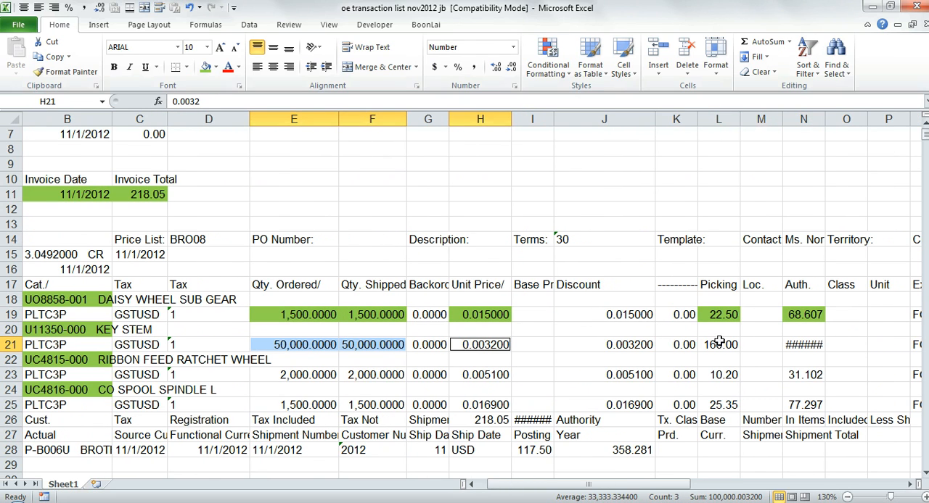
ctrl+click(721, 346)
ctrl+click(805, 344)
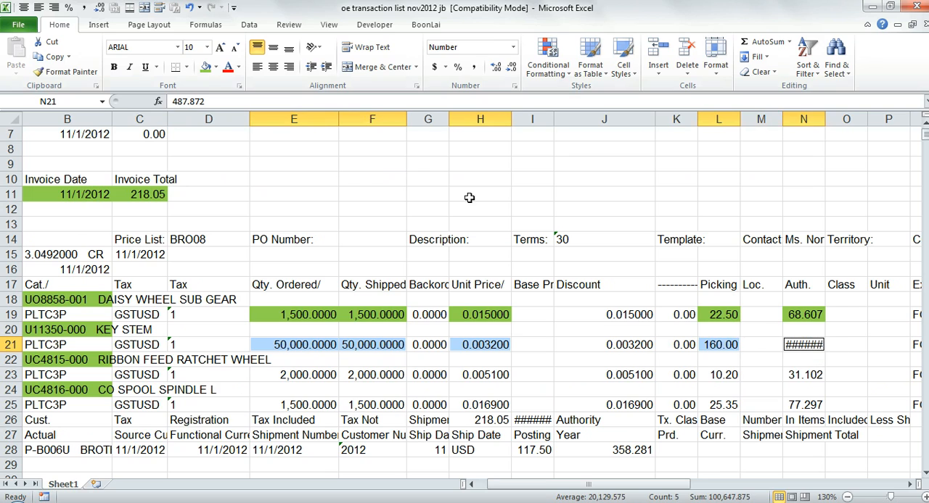
- Fill the RIBBON FEED RATCHET WHEEL item's quantities, unit price and amounts in E23:F23, H23, L23 and N23 with light green
click(299, 376)
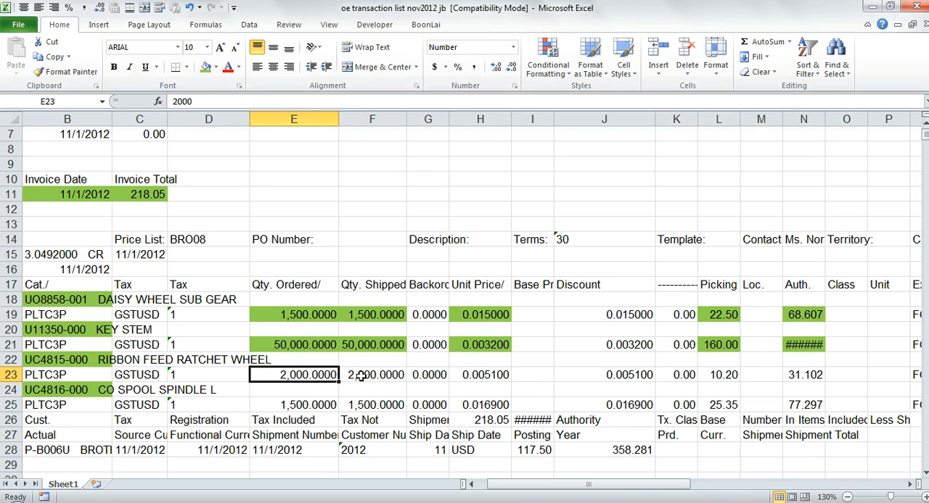
ctrl+click(361, 376)
ctrl+click(477, 375)
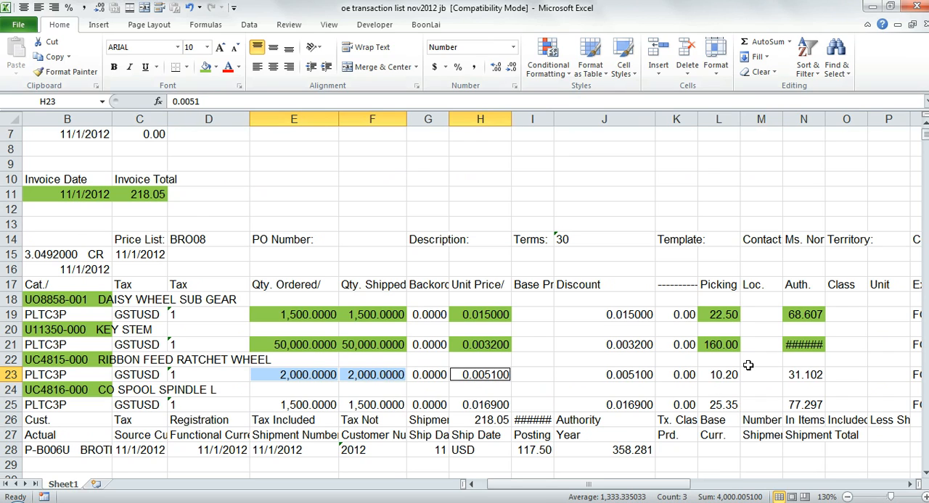
ctrl+click(719, 376)
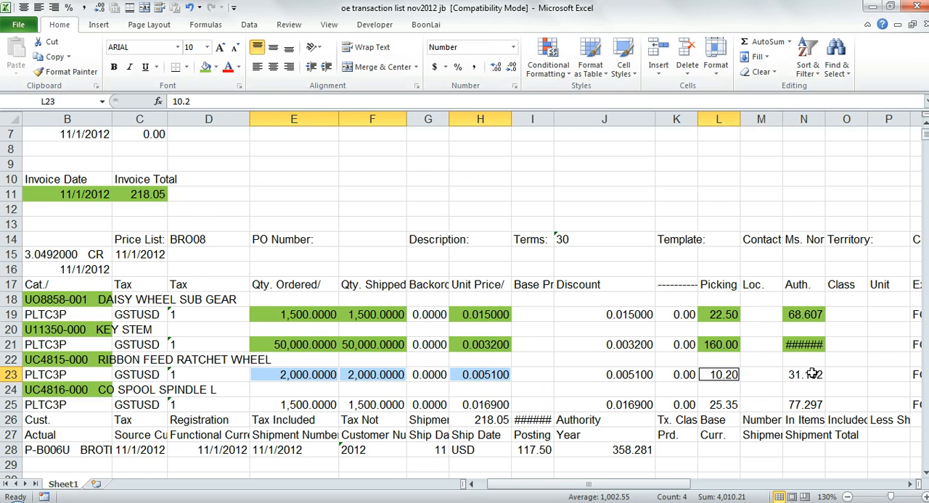
ctrl+click(813, 375)
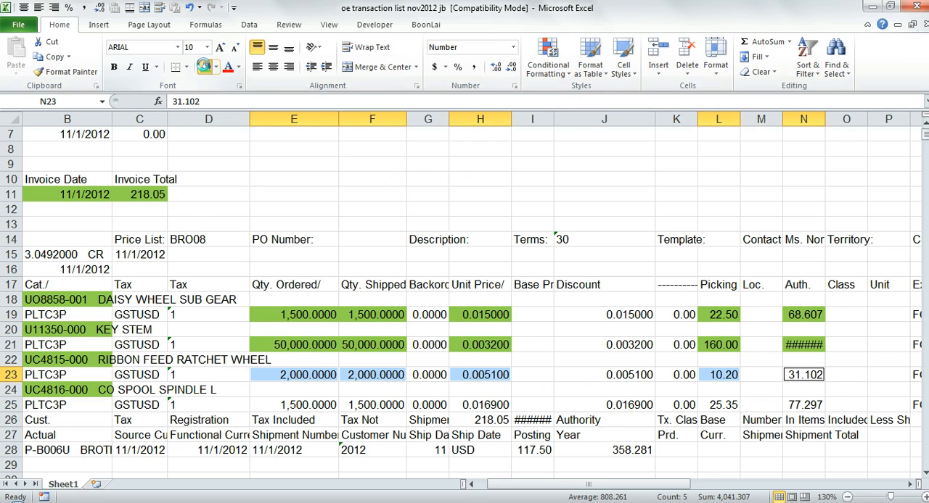
click(204, 66)
- Fill the CO SPOOL SPINDLE L item's quantities, unit price and amounts in E25:F25, H25, L25 and N25 with light green
click(317, 403)
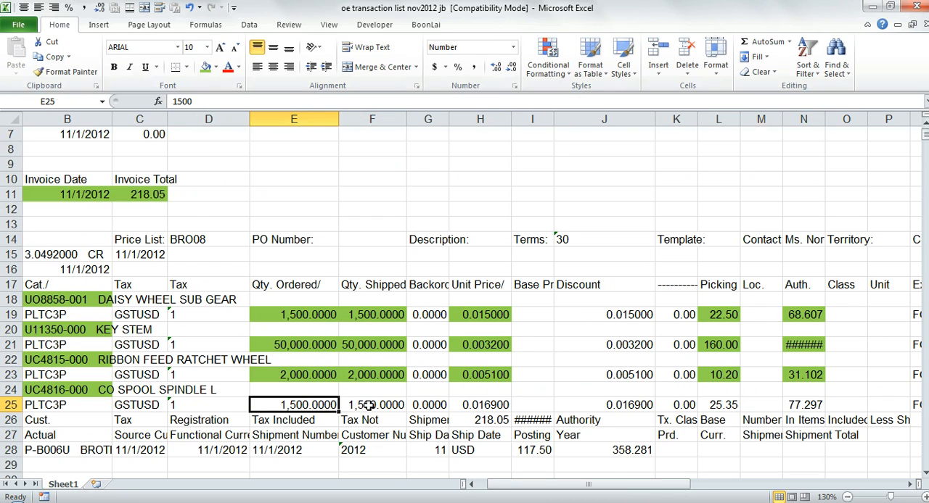
ctrl+click(370, 404)
ctrl+click(495, 404)
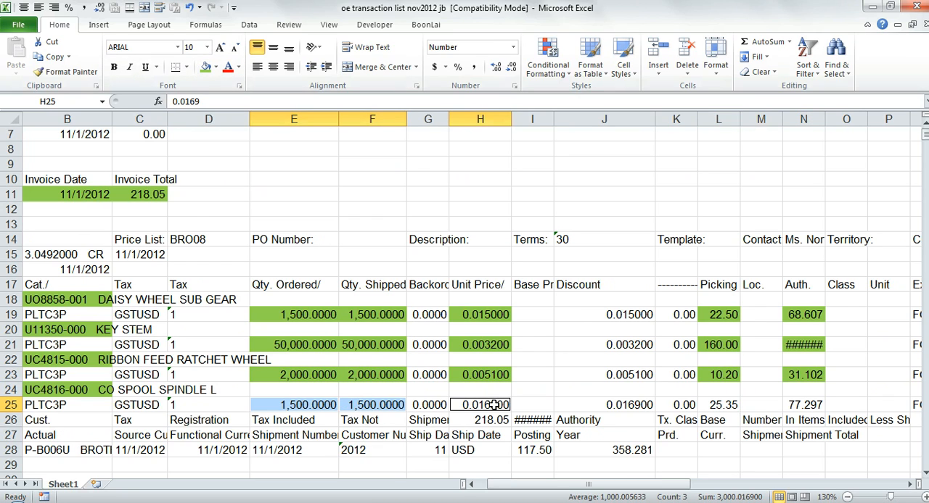
ctrl+click(715, 404)
ctrl+click(816, 405)
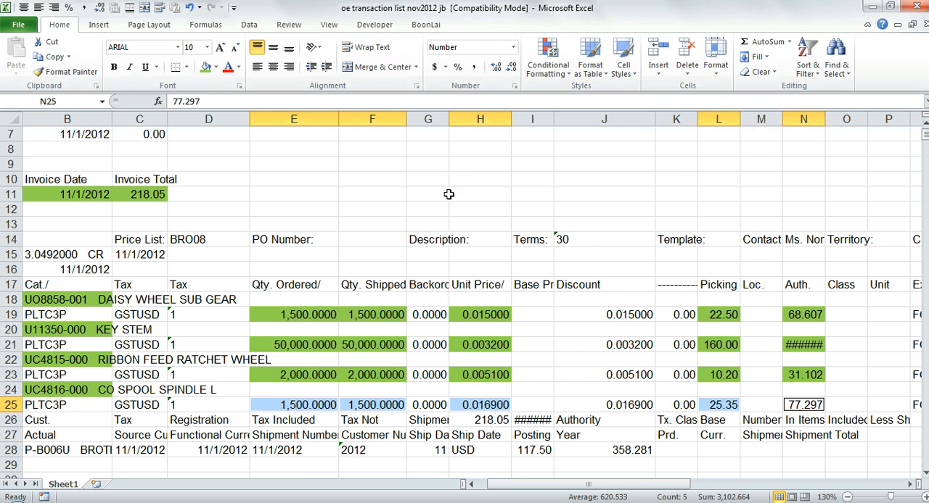
click(206, 67)
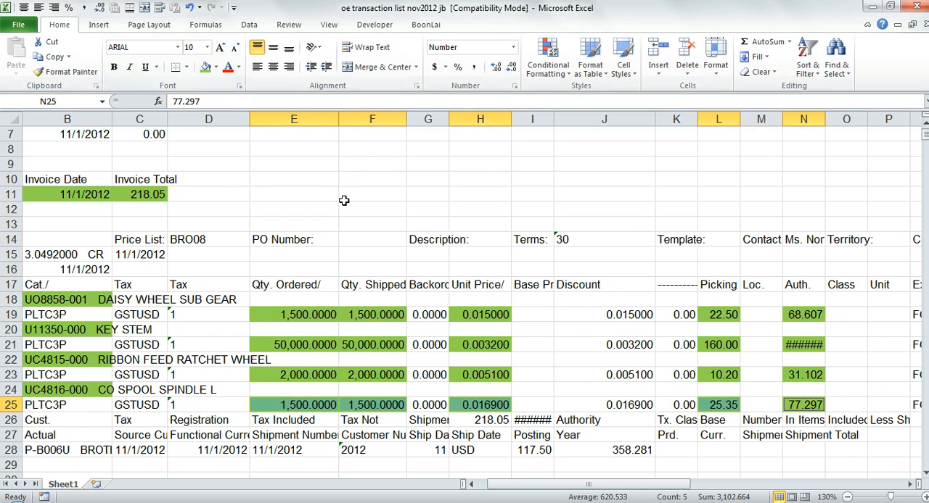
- Review the first shipment's highlighted shipment, invoice and item fields from row 1 down to where the next shipment begins
scroll(353, 202, right, 8)
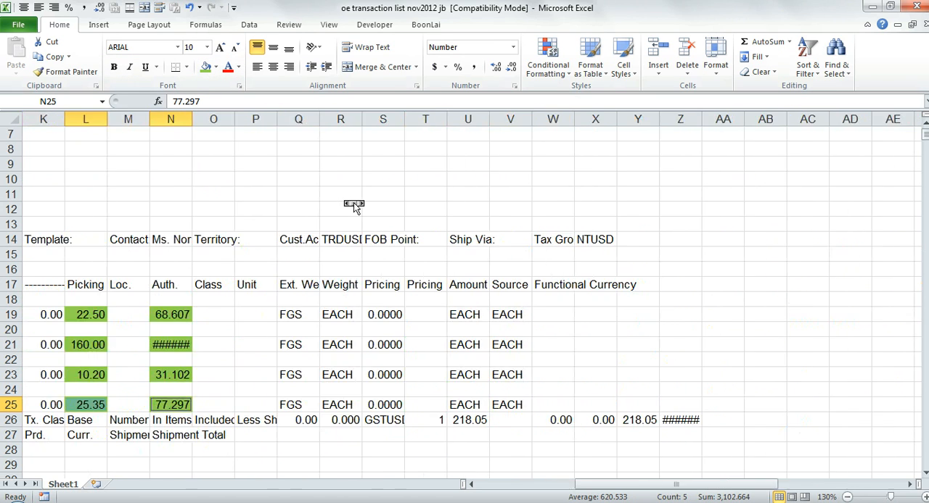
scroll(353, 202, left, 8)
click(305, 222)
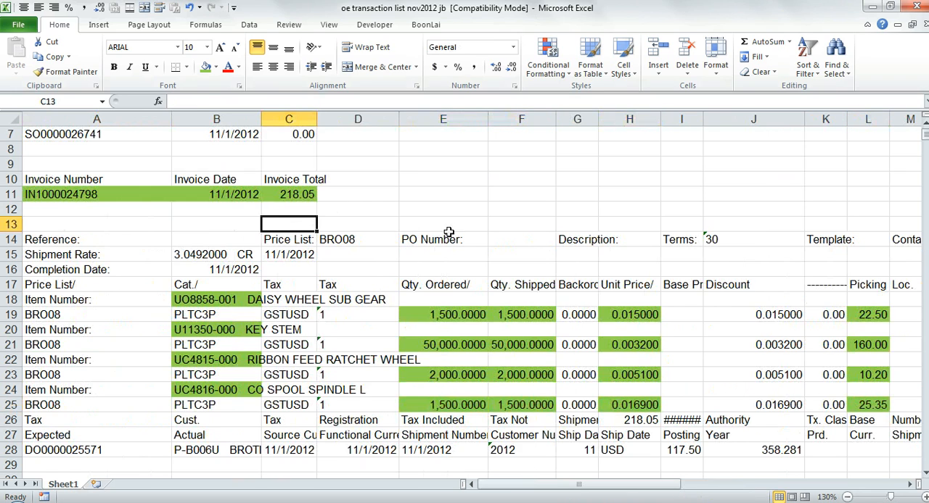
click(92, 426)
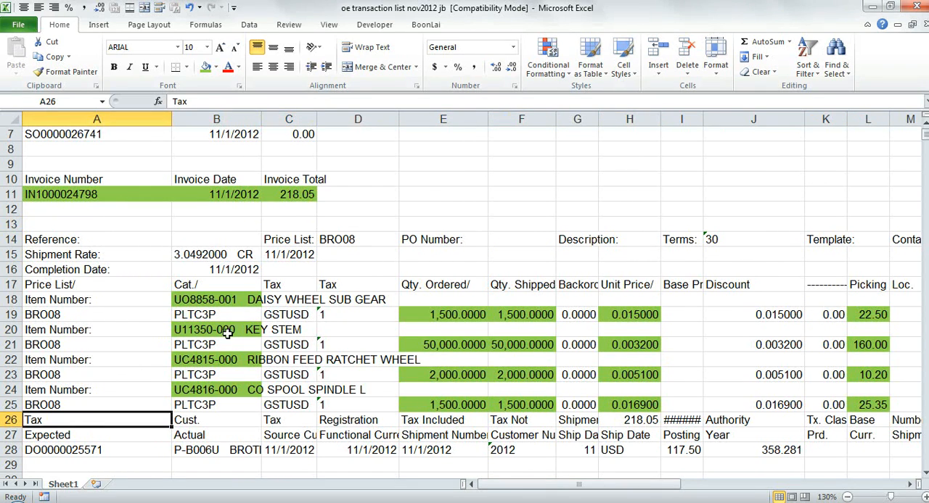
scroll(225, 332, up, 2)
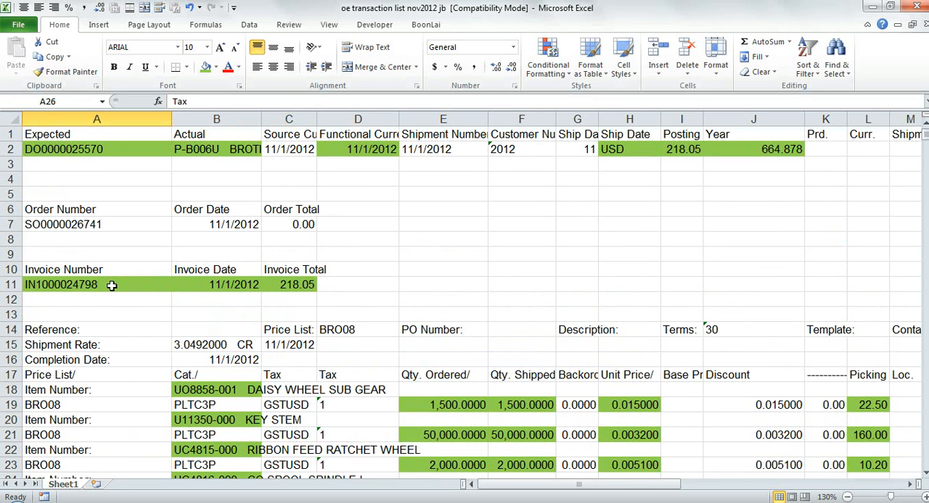
scroll(137, 286, down, 3)
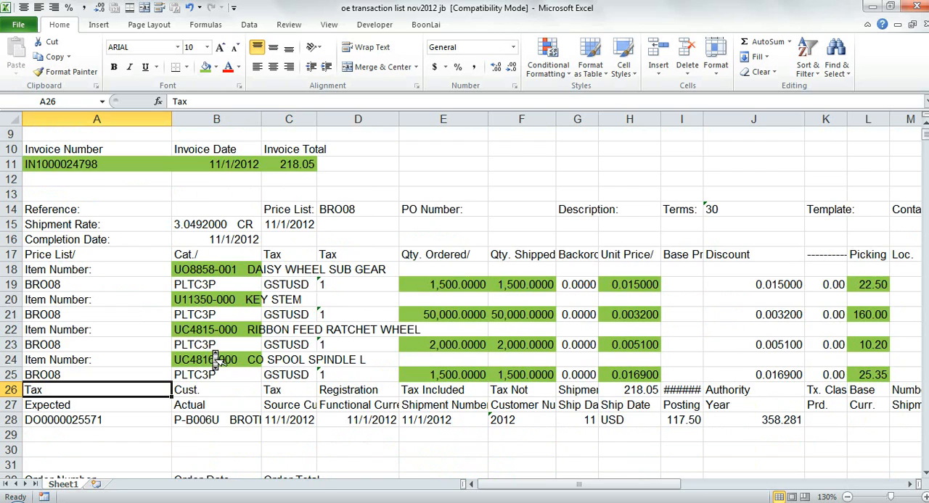
scroll(212, 349, up, 3)
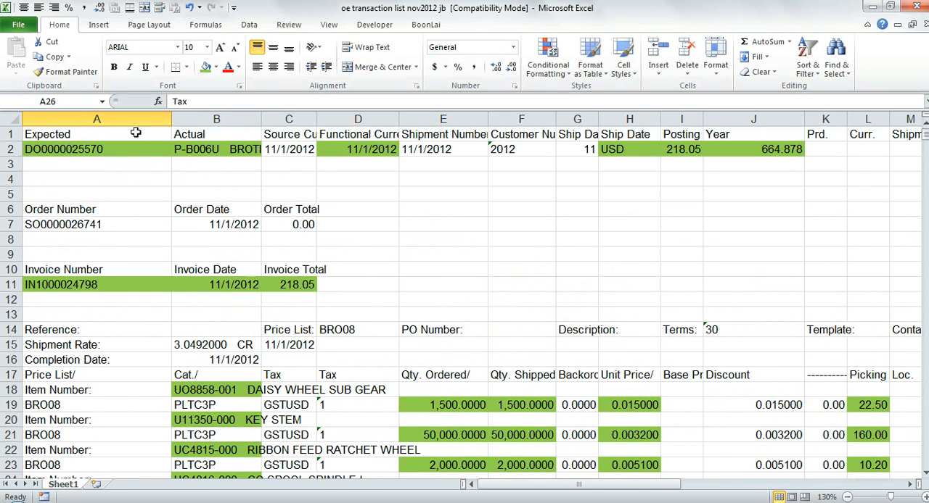
scroll(158, 259, down, 3)
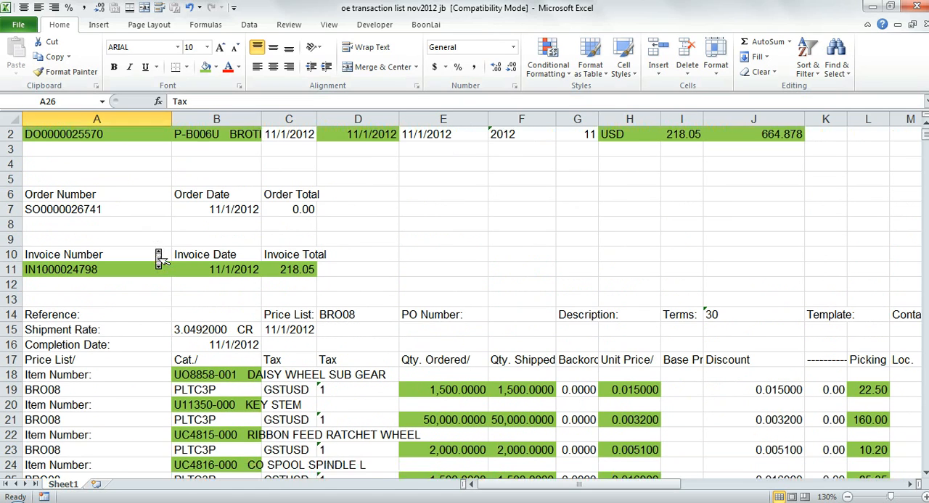
- Examine where the following shipment blocks start in column A, at rows 27 and 53, and compare them with the first shipment's layout
scroll(158, 260, down, 1)
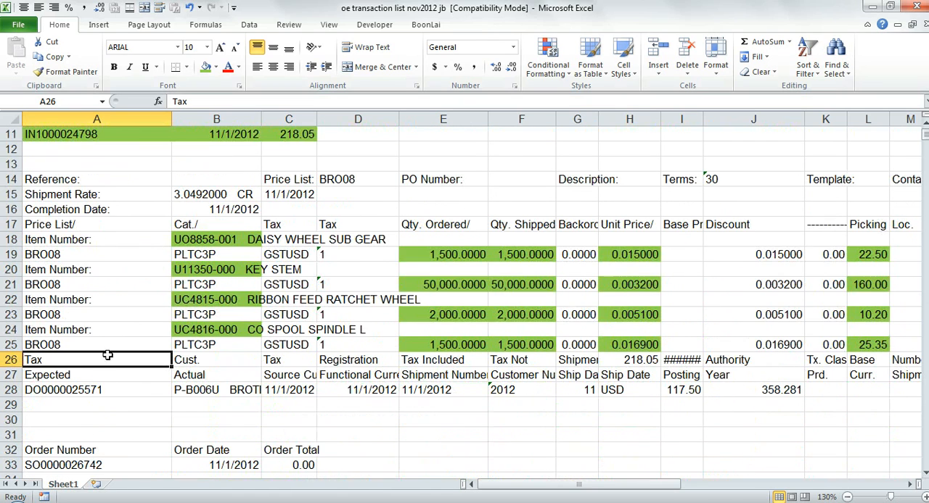
click(105, 391)
click(74, 375)
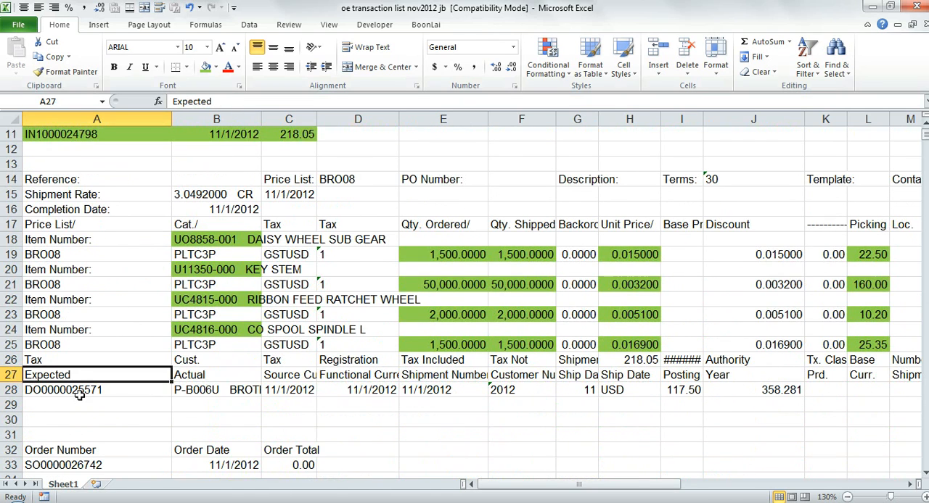
click(80, 395)
scroll(81, 152, up, 4)
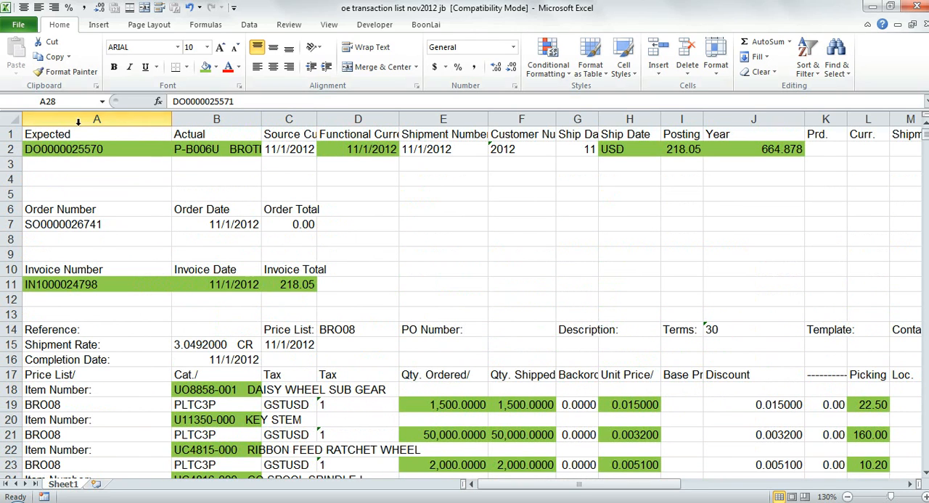
scroll(154, 258, down, 6)
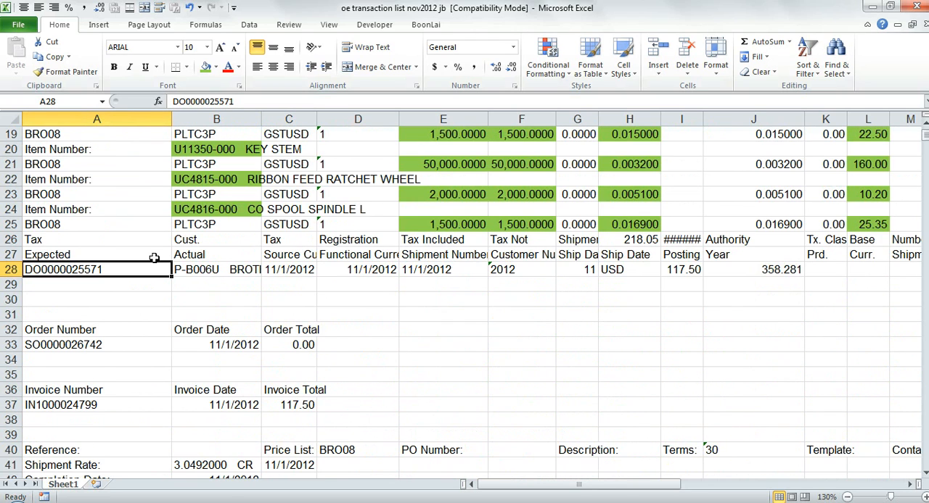
drag(98, 251, 73, 411)
click(68, 420)
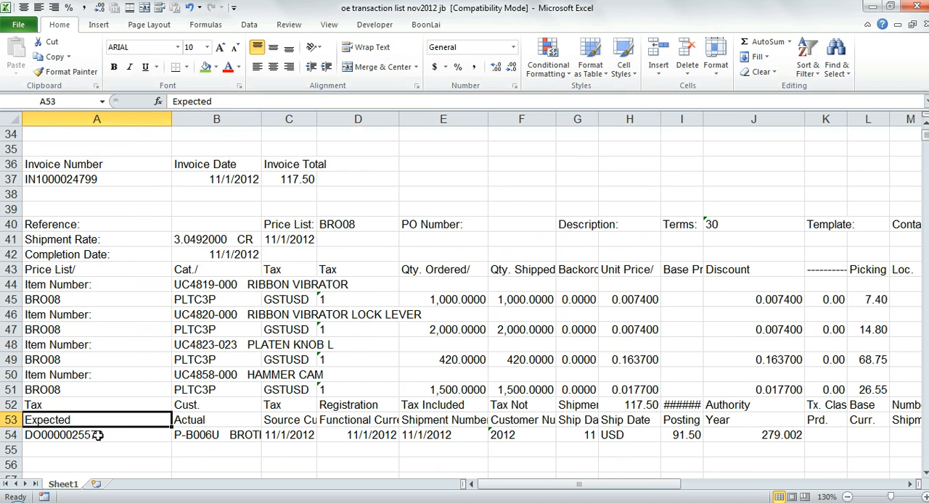
scroll(399, 373, up, 8)
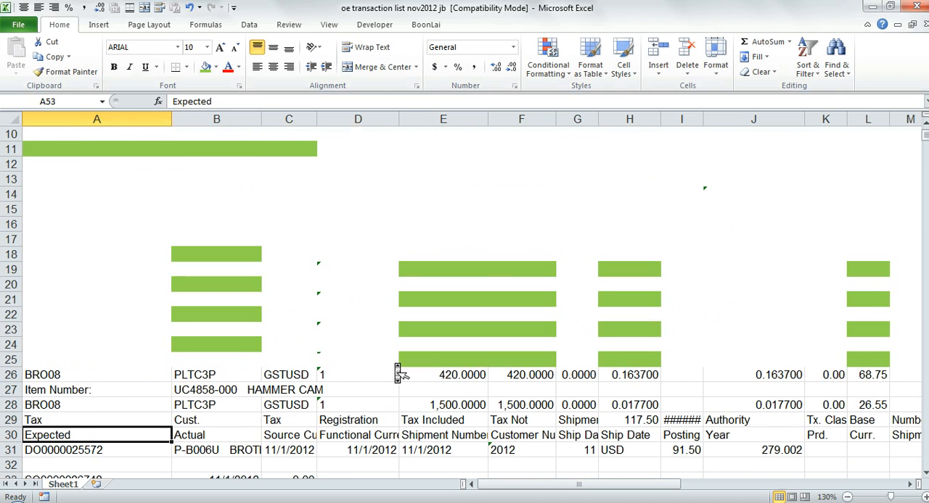
scroll(399, 374, up, 3)
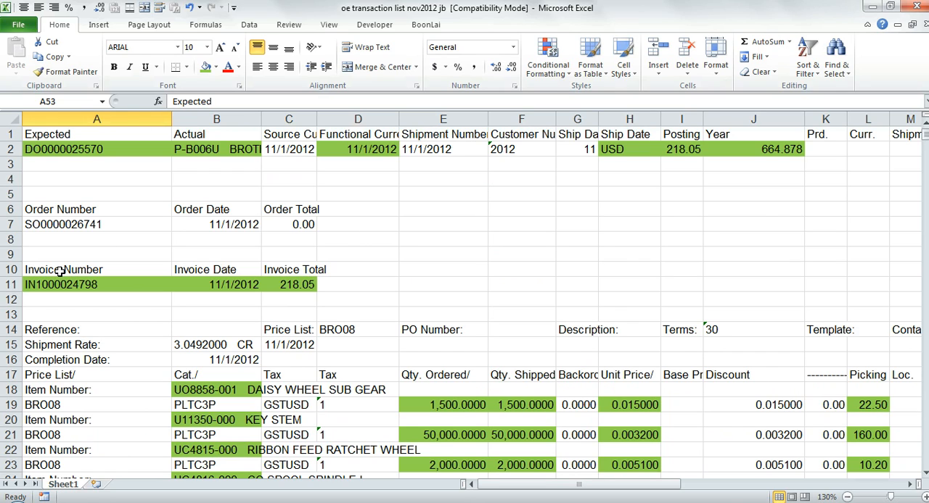
- Dismiss the Windows color scheme prompt and insert a copy of columns A:C in front of column A
drag(60, 271, 291, 287)
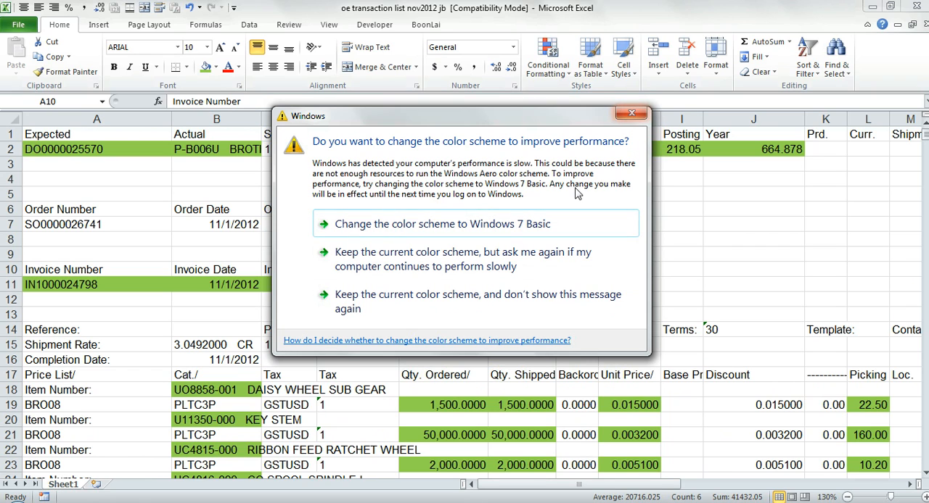
click(631, 114)
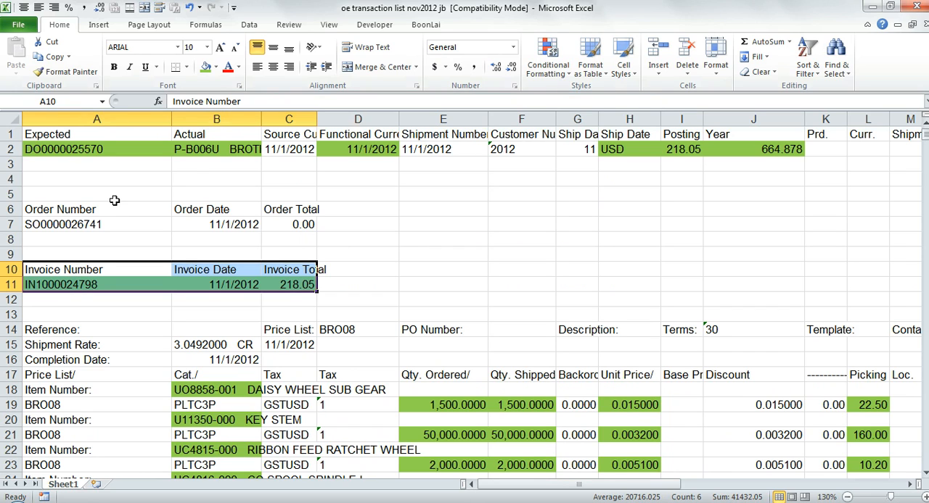
drag(105, 119, 272, 109)
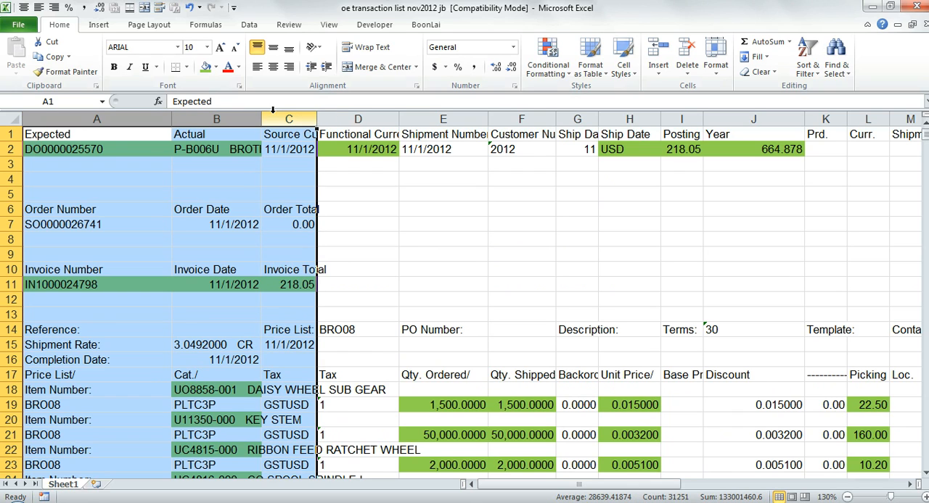
key(ctrl+c)
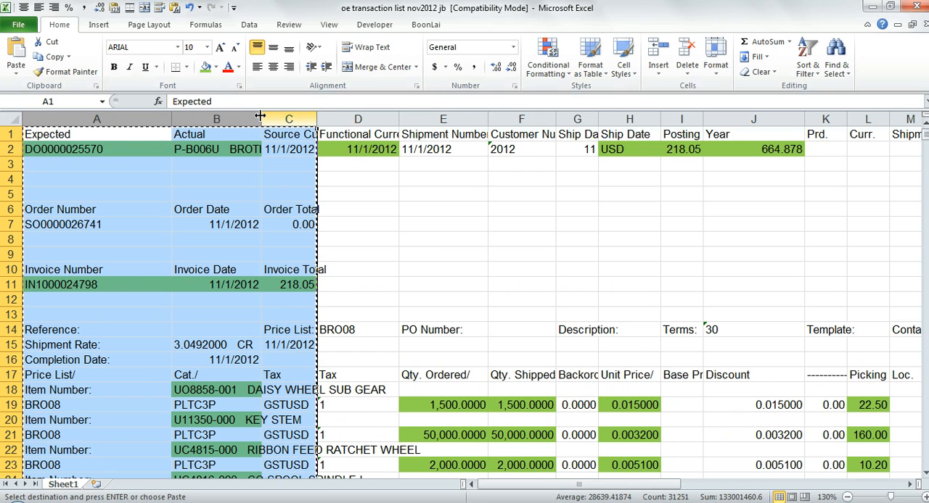
click(96, 119)
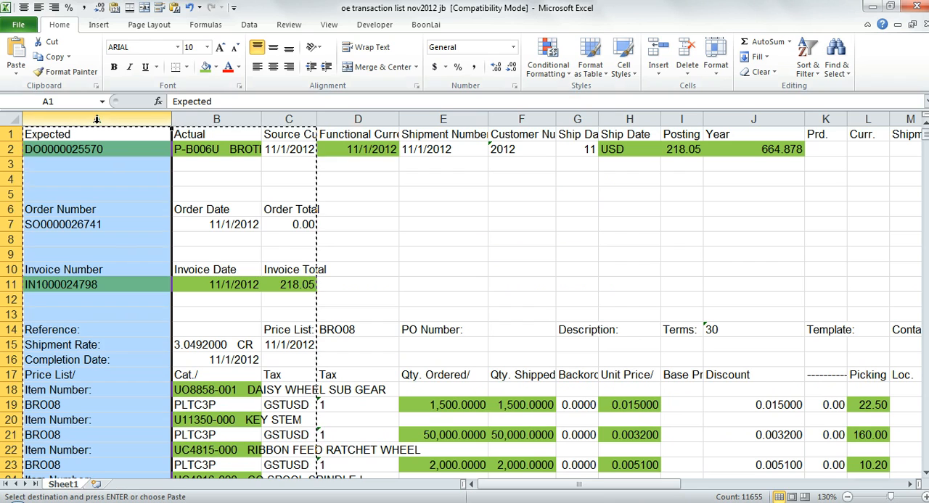
key(shift+F10)
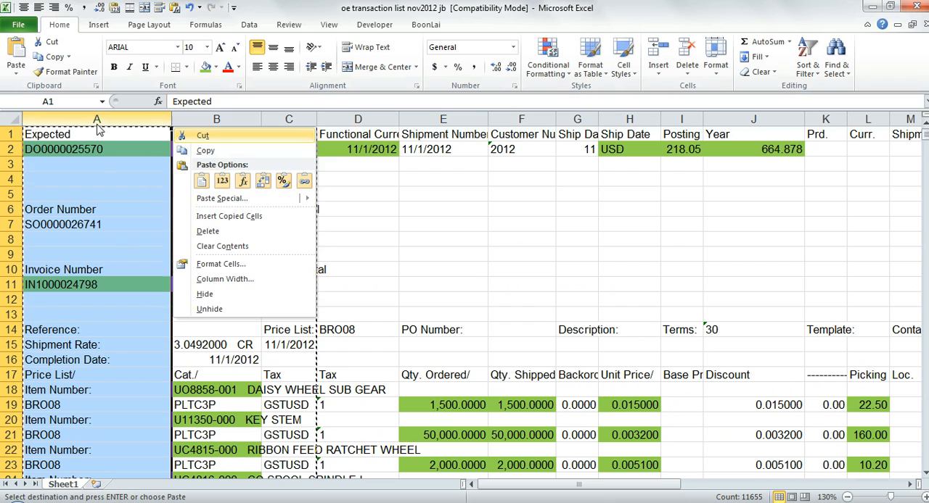
click(208, 221)
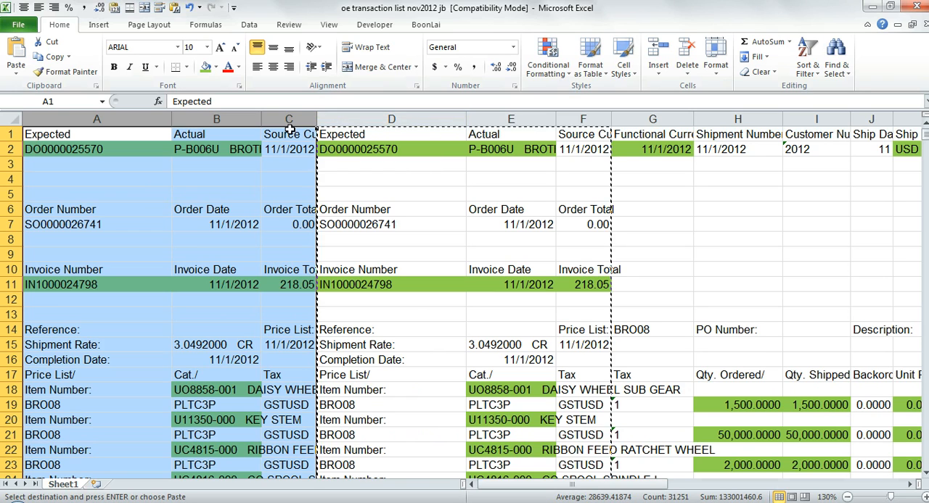
- Select the invoice number, date and total block A10:C11 in the duplicated columns
click(280, 107)
drag(277, 115, 94, 117)
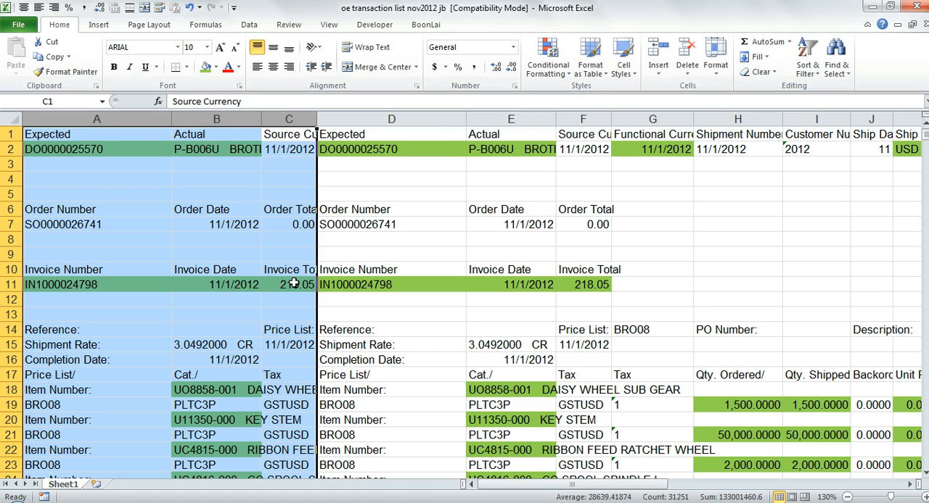
drag(296, 272, 124, 286)
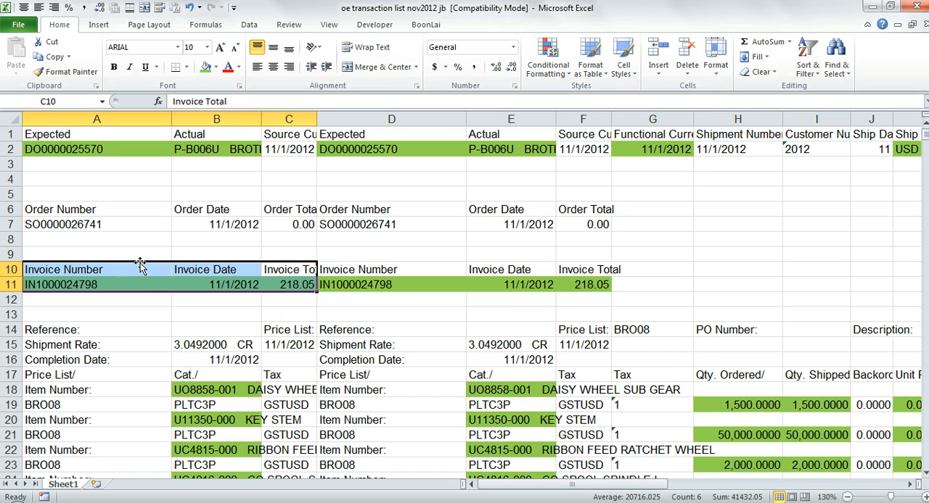